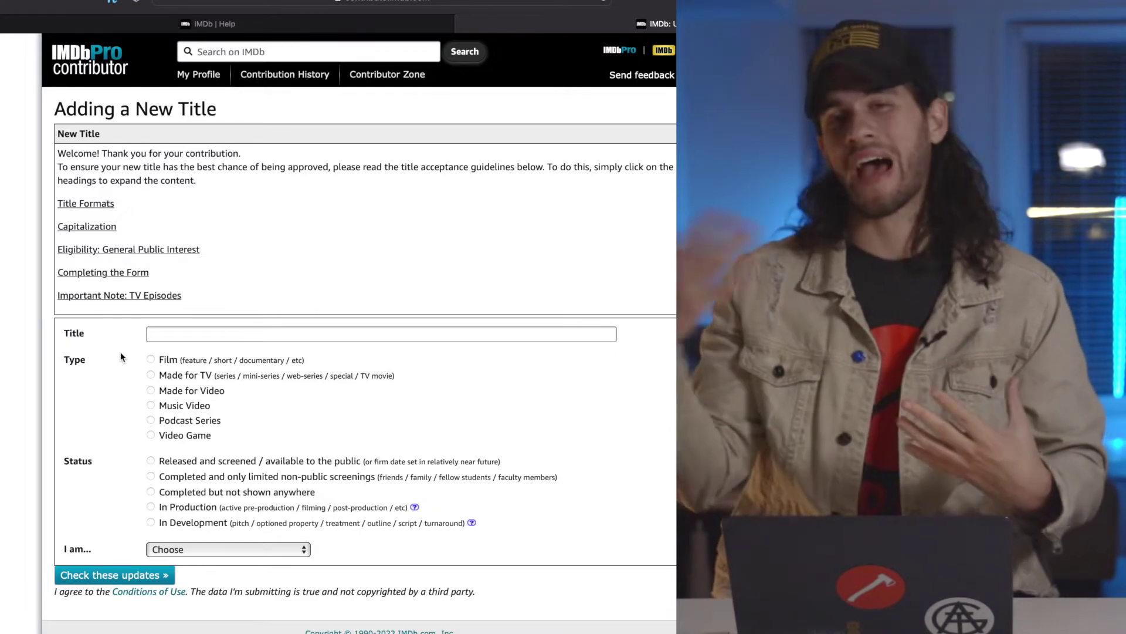
Step: Fill in the new title After Death as Made for TV, TV-series, In Development, with role producer/director/writer, and check the updates
click(173, 335)
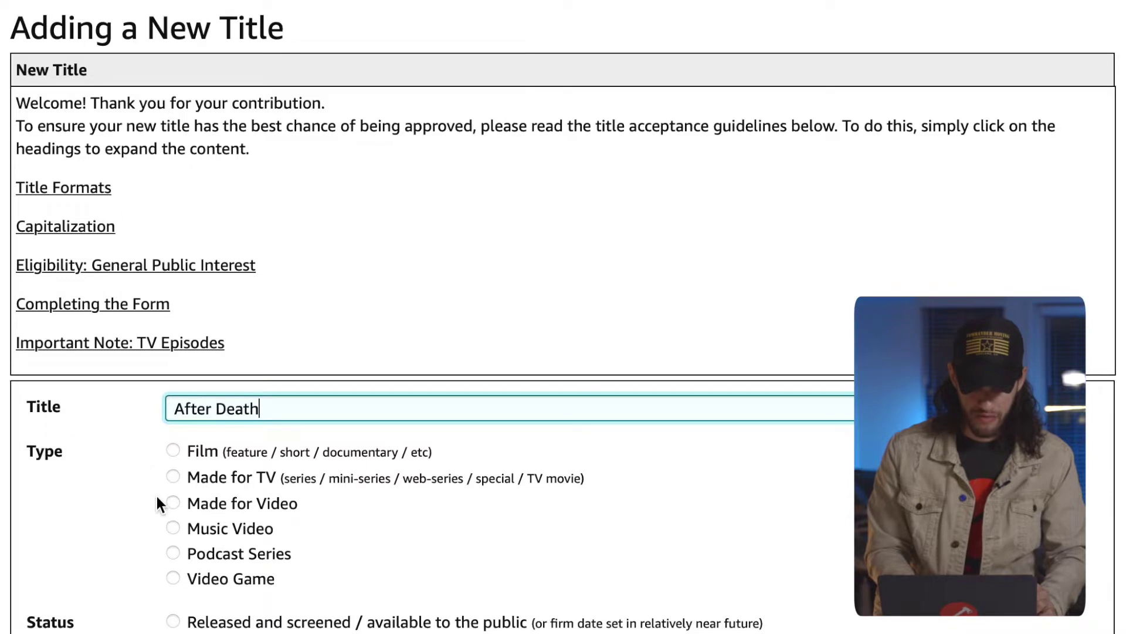
click(170, 217)
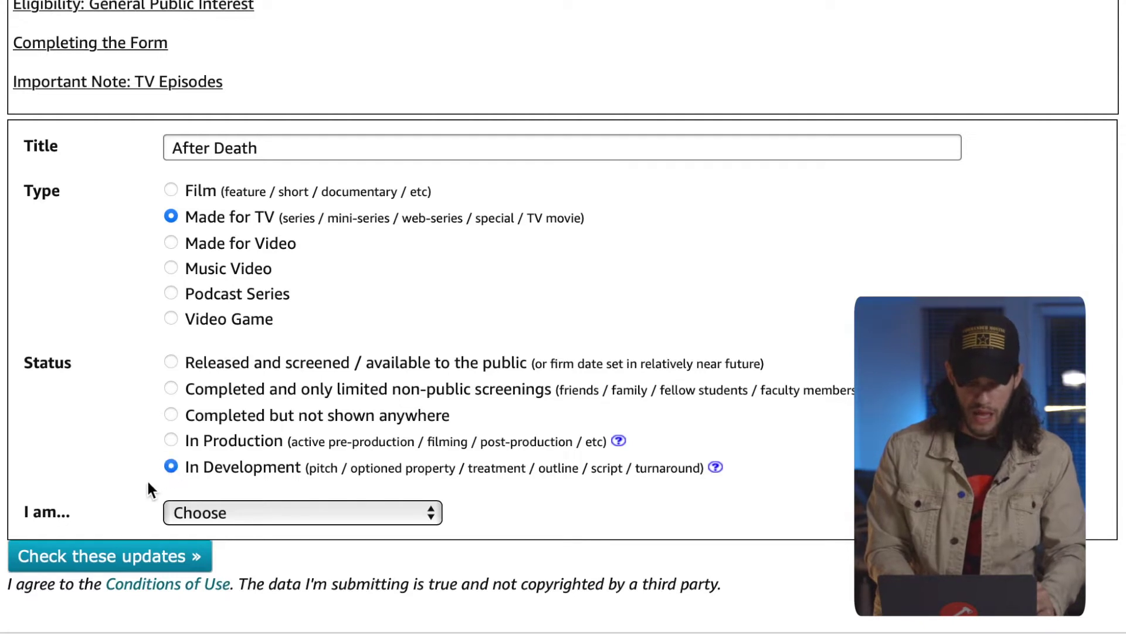
click(194, 512)
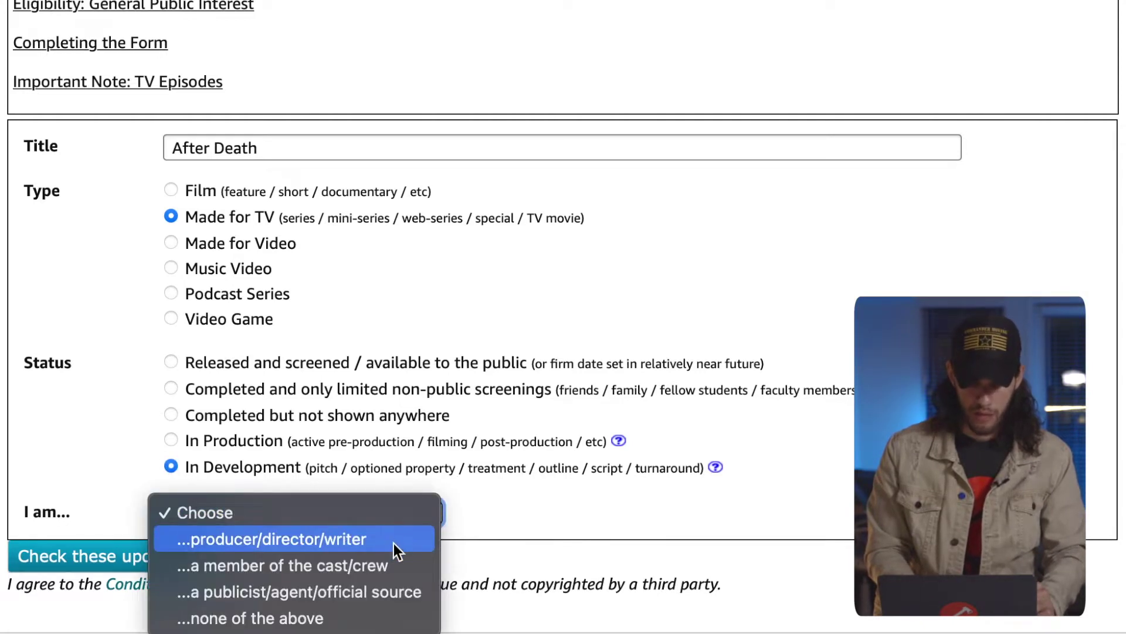
click(325, 541)
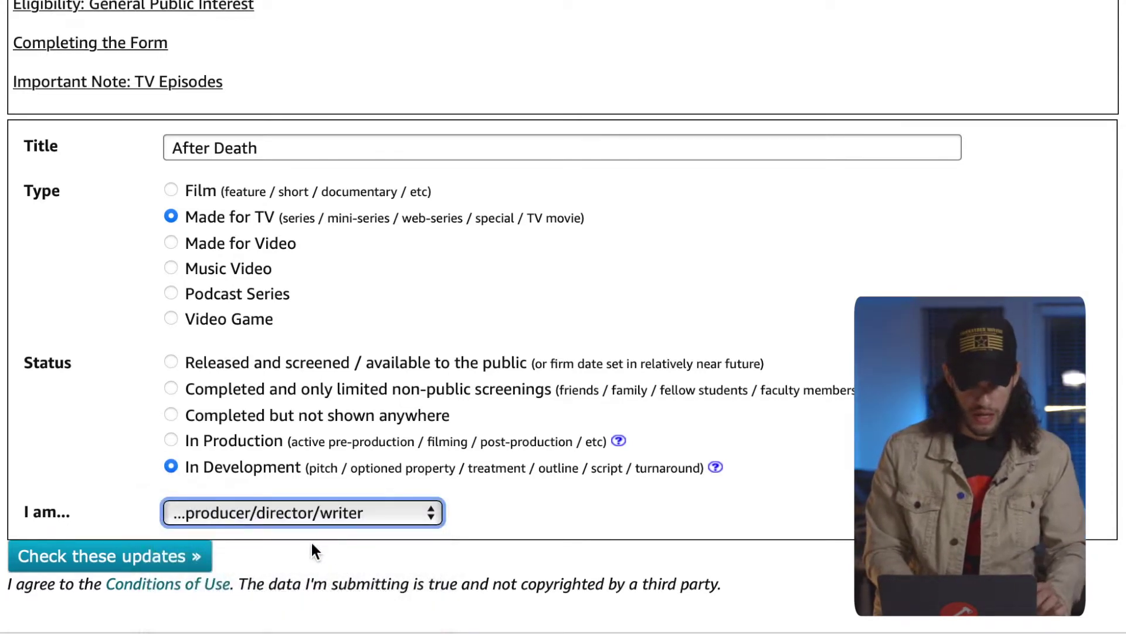
click(86, 556)
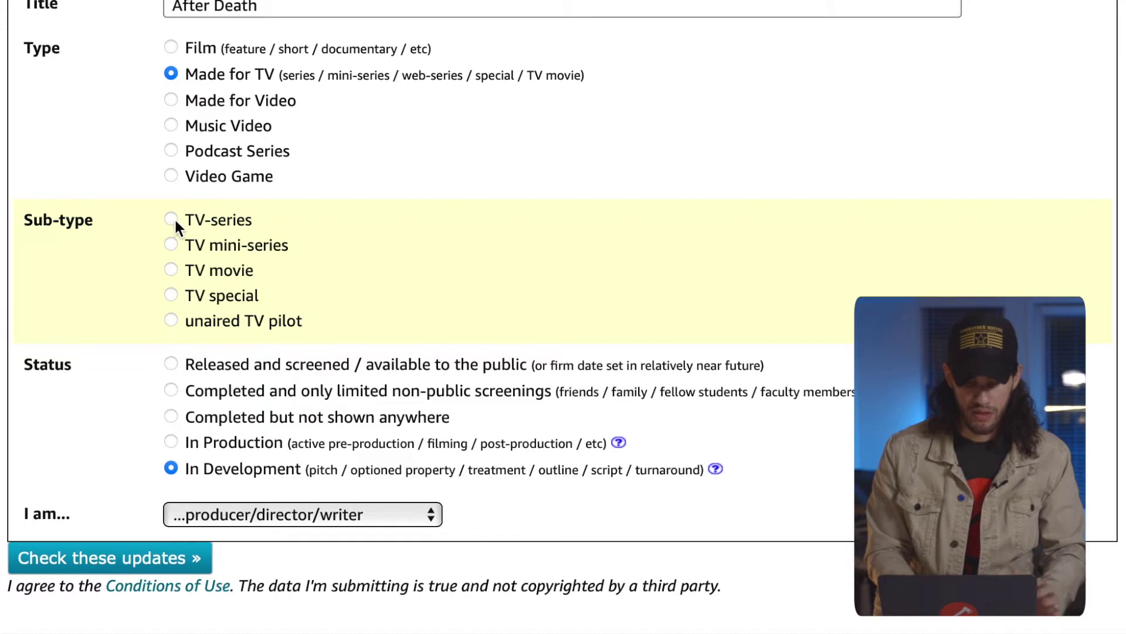
click(108, 554)
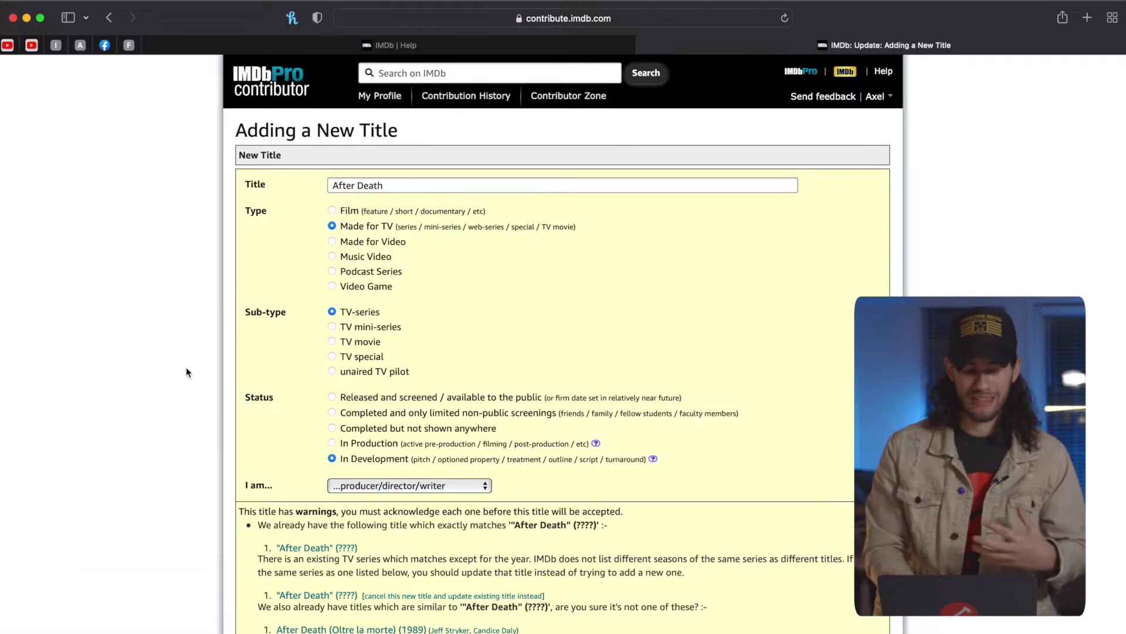
Step: Review the matching-title warnings and mark After Death as not an existing title
scroll(201, 291, down, 6)
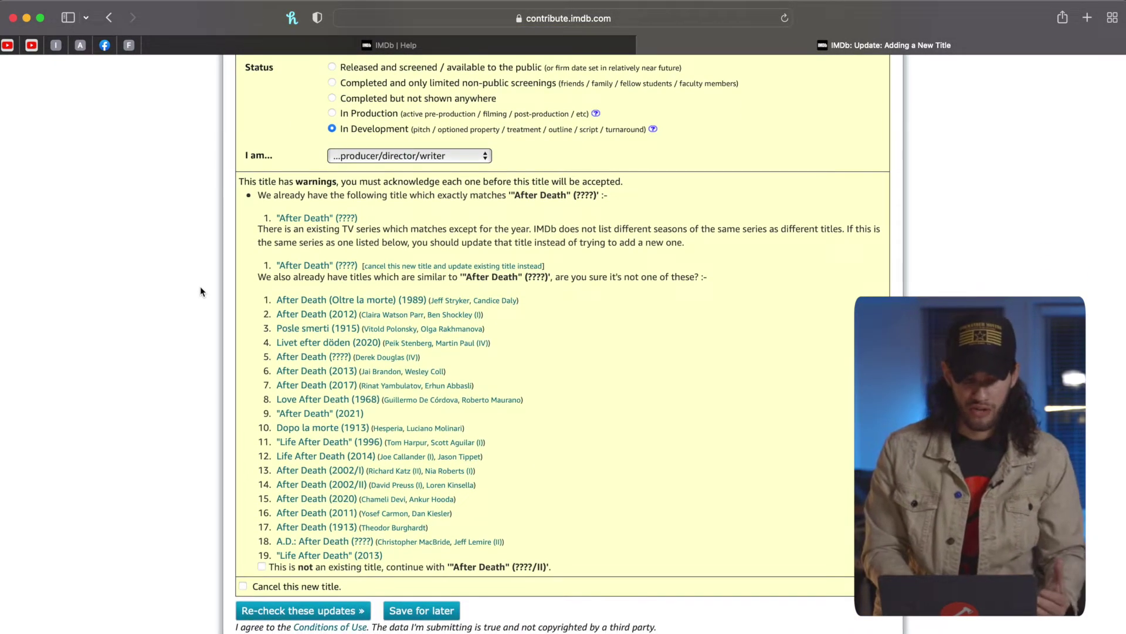
scroll(201, 291, up, 6)
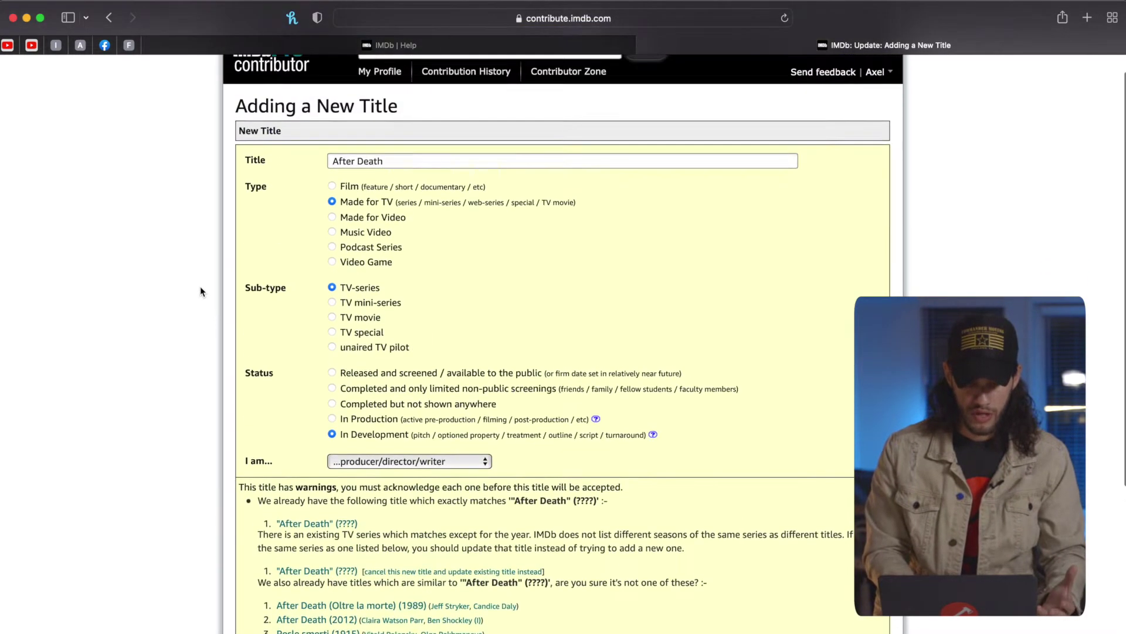
scroll(201, 292, down, 6)
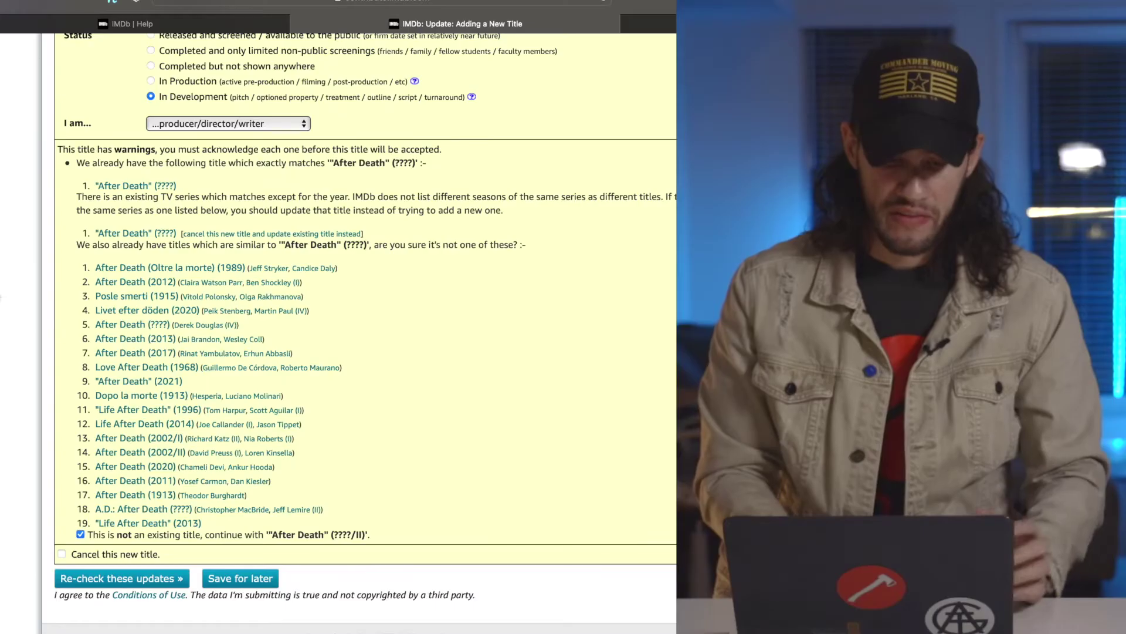
scroll(132, 222, up, 1)
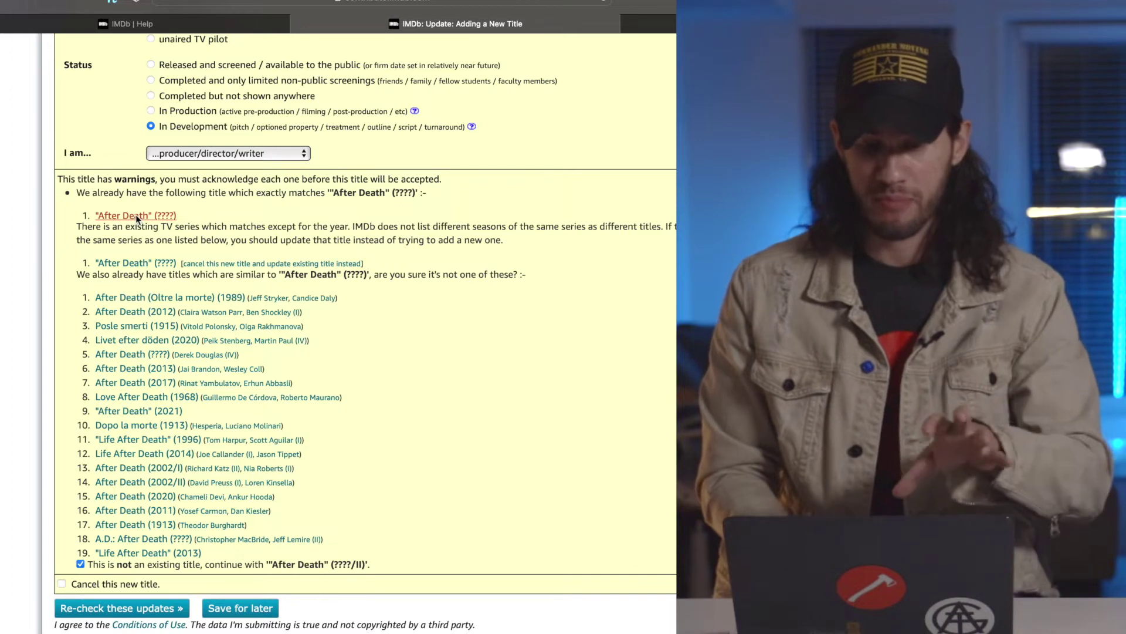
Step: Open the exactly matching After Death title from the warnings and view its filmmakers
click(158, 219)
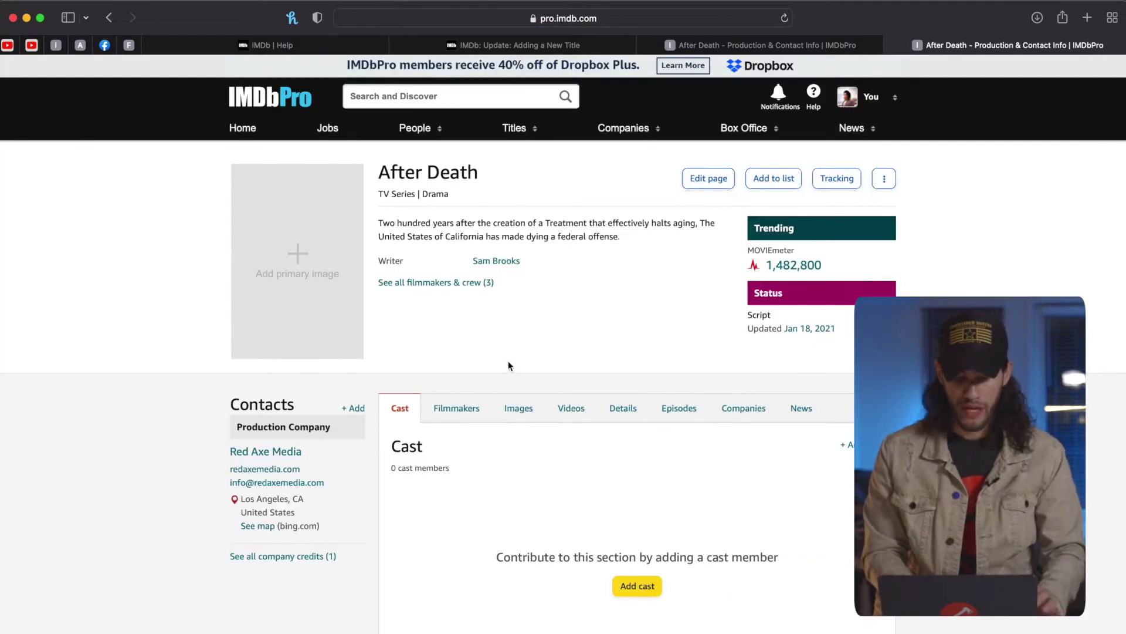
click(457, 410)
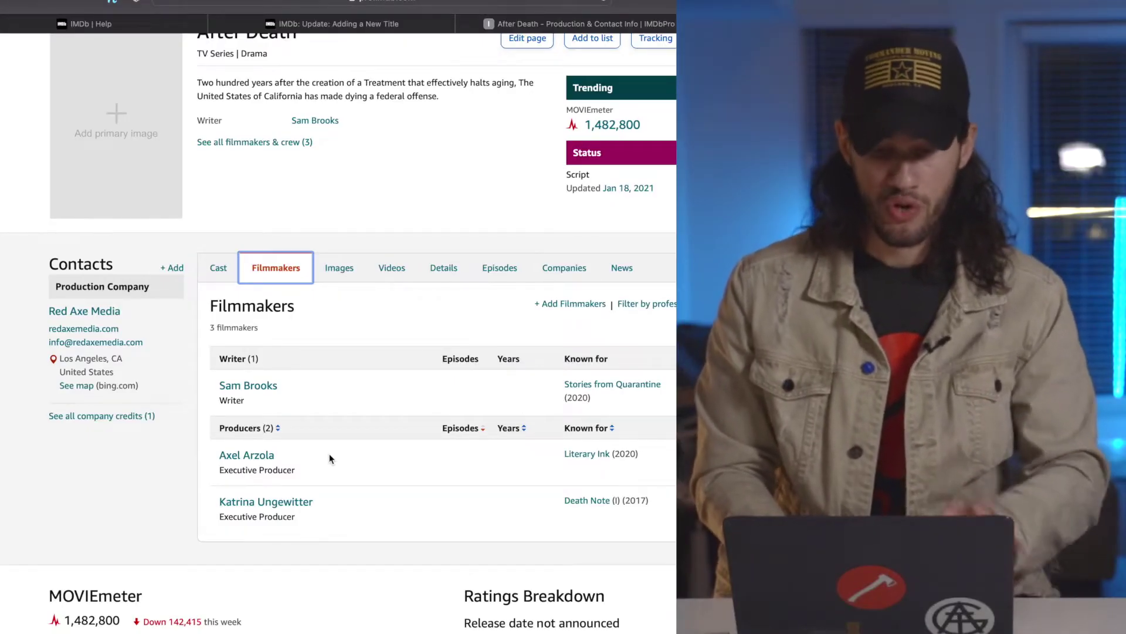
scroll(329, 453, up, 3)
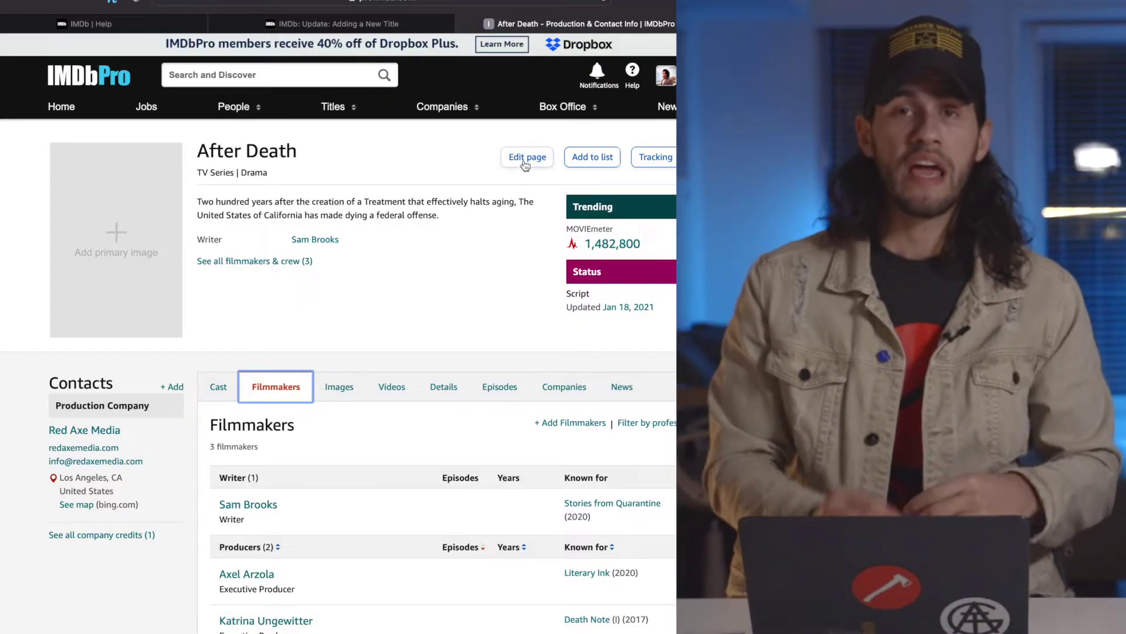
Step: Open the After Death page for editing and look through its Cast and Crew update categories
click(524, 159)
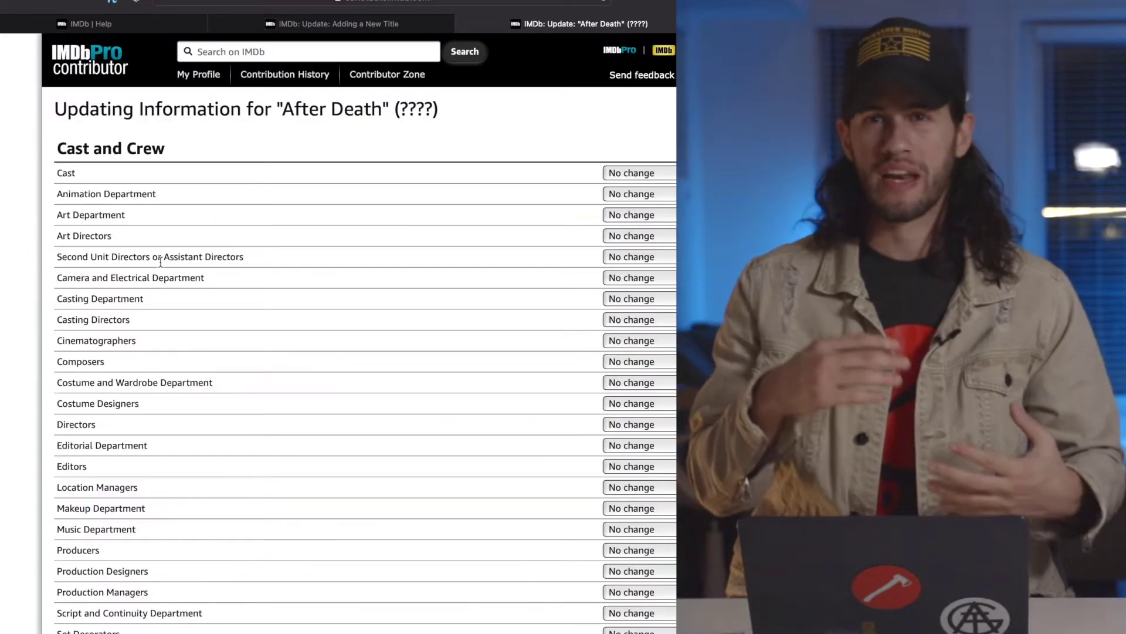
scroll(140, 250, down, 3)
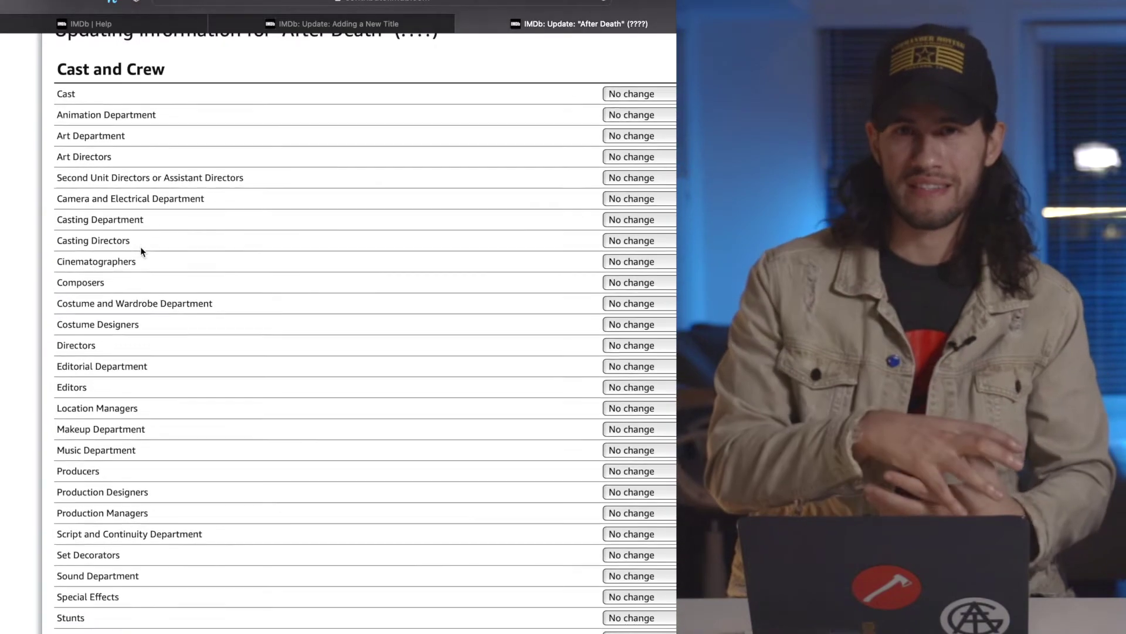
scroll(141, 250, down, 5)
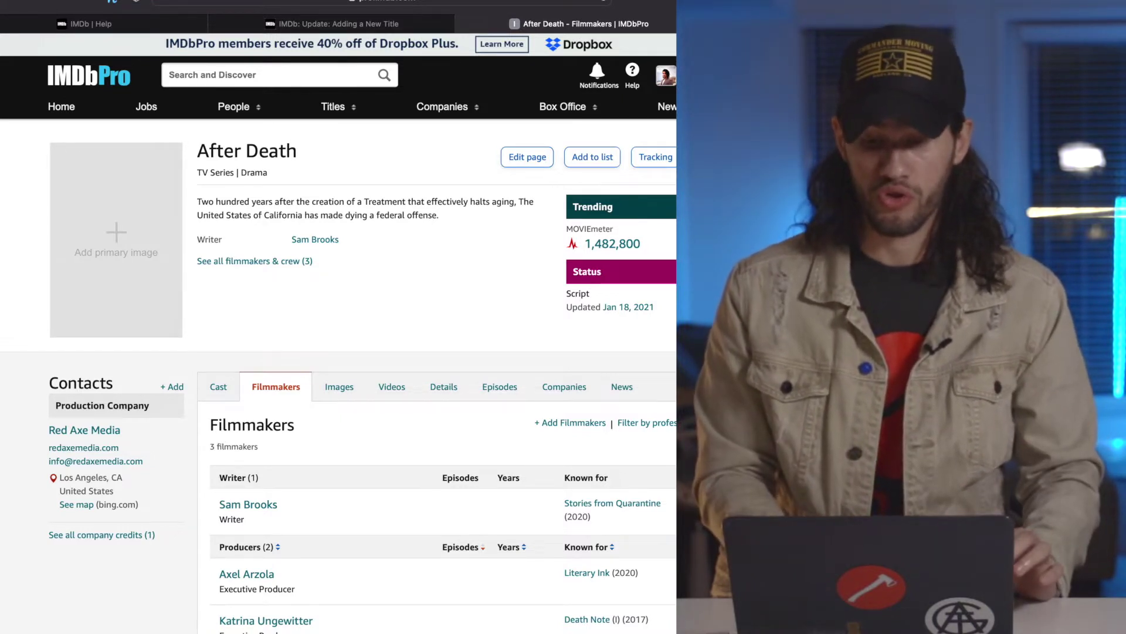
Step: Open After Death for editing, request one new Production Companies credit and continue to its entry form
click(527, 157)
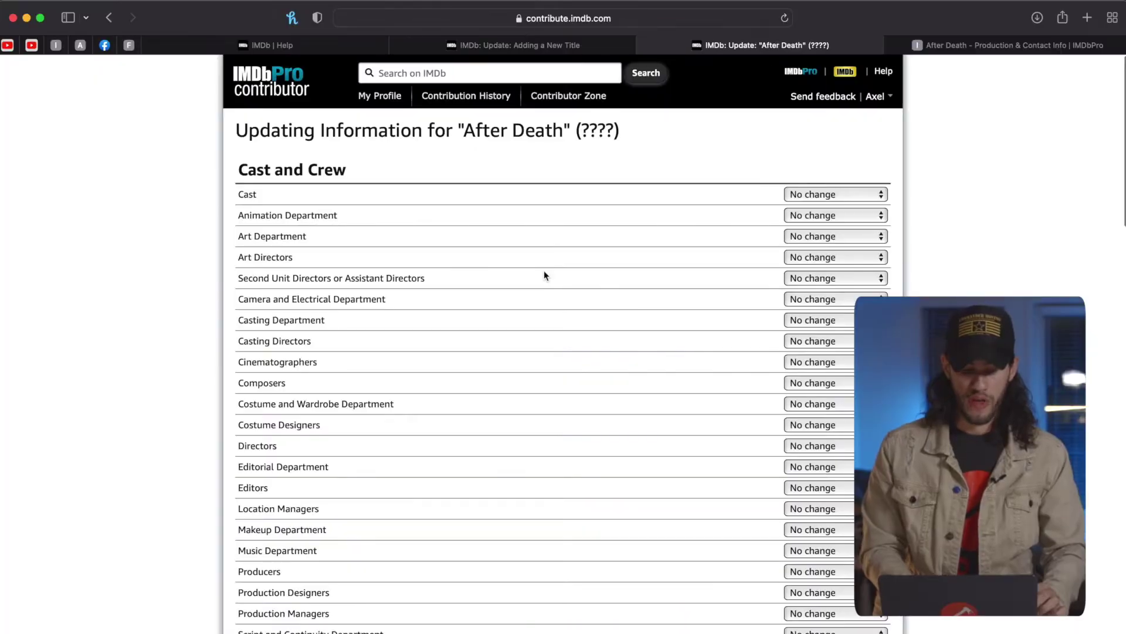
scroll(544, 275, down, 10)
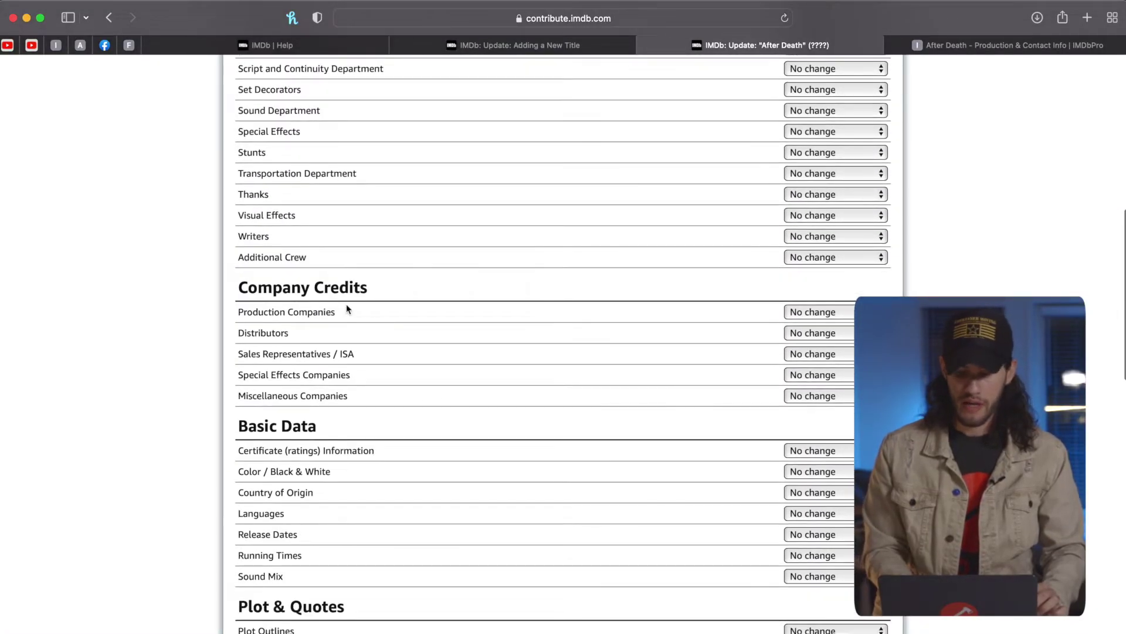
click(844, 312)
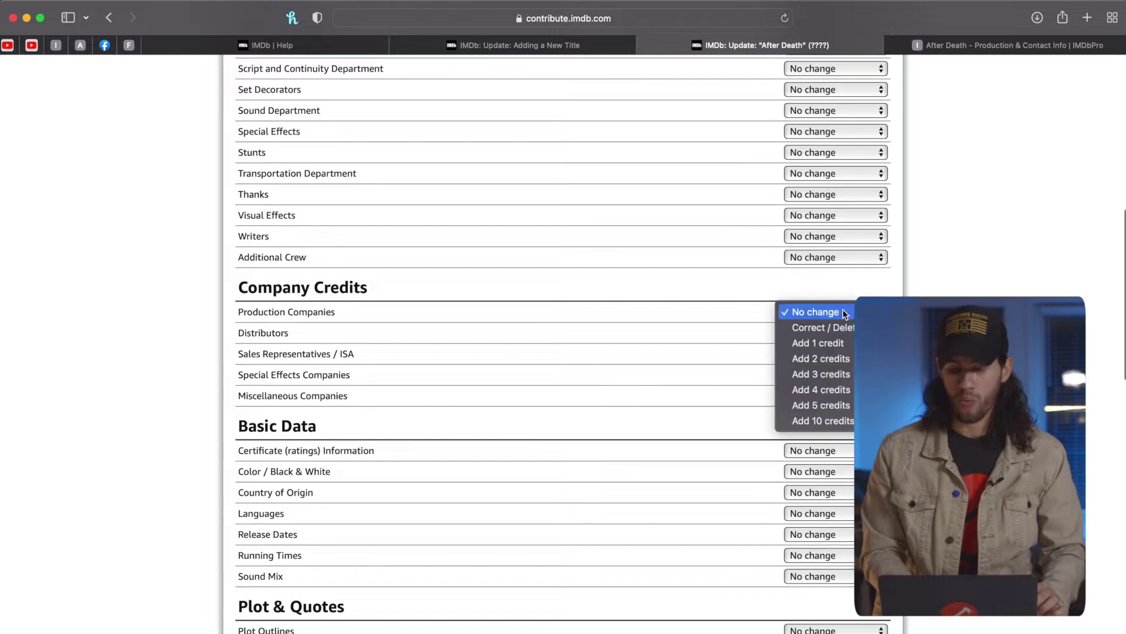
click(815, 343)
scroll(600, 343, down, 15)
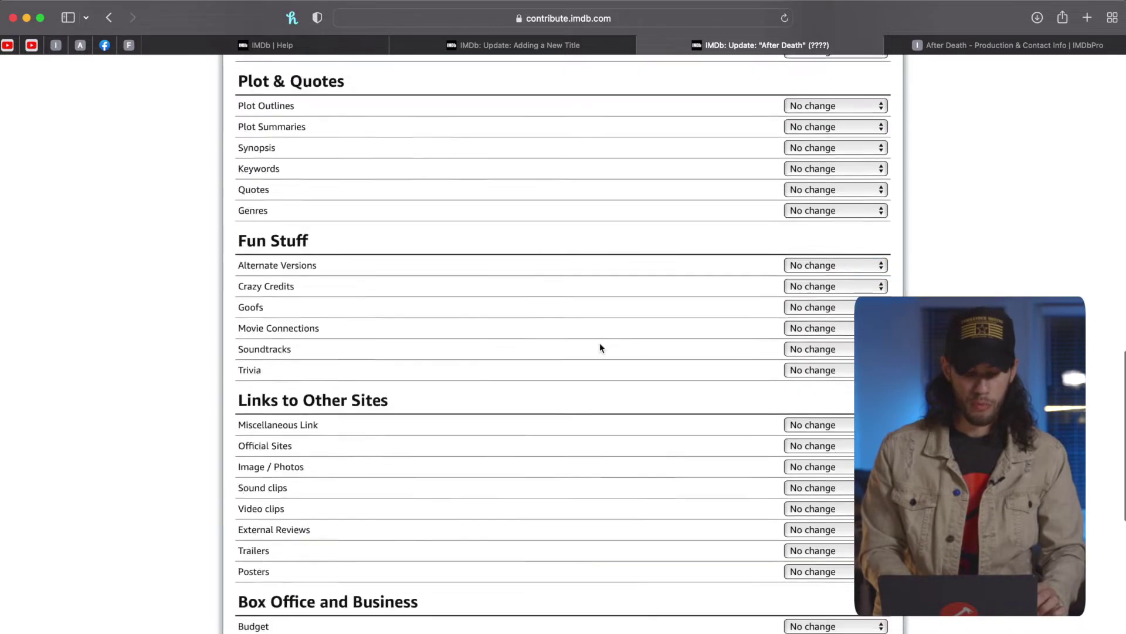
click(267, 573)
Step: Enter Test Prodctions with a bracketed country code as the production company, check it and choose to add it as a new company
click(325, 263)
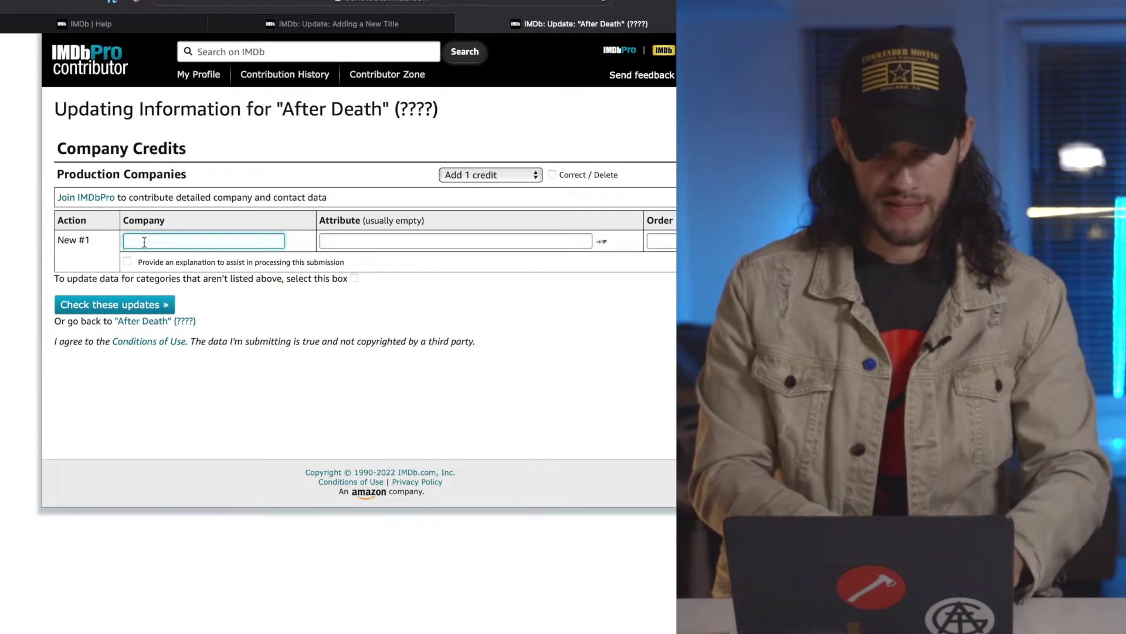
text(Test Pro)
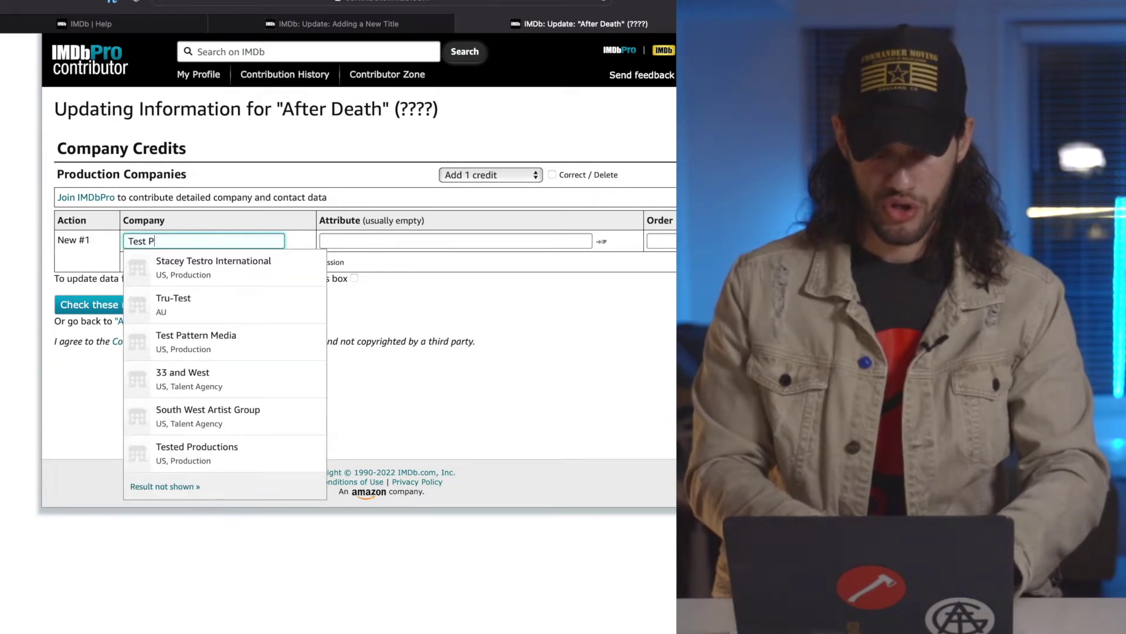
text(dctions [)
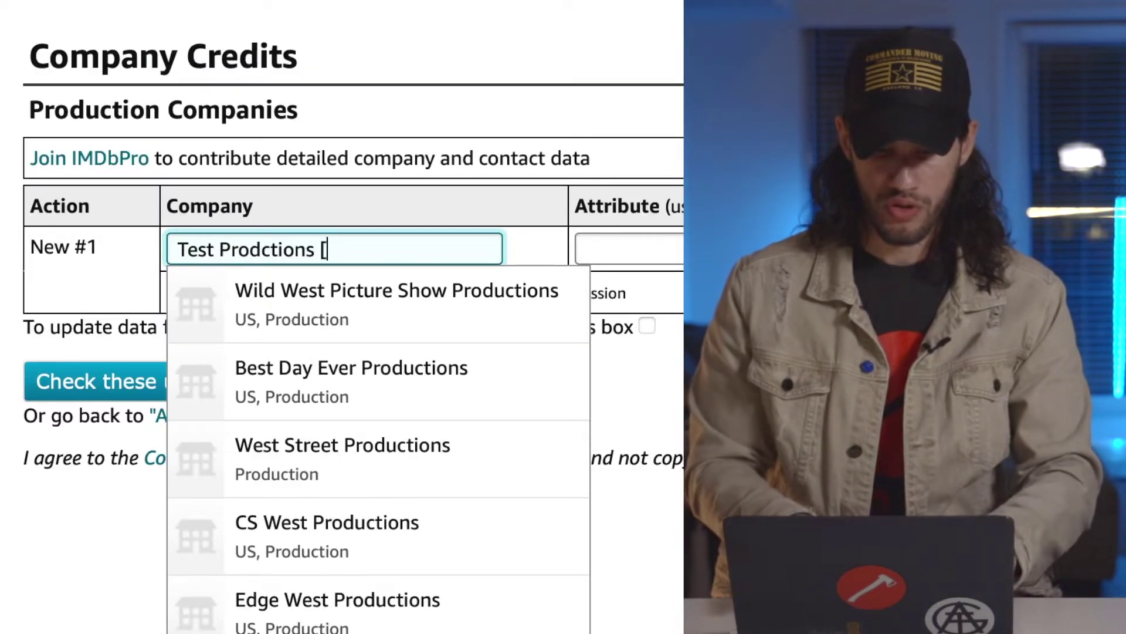
text(s)
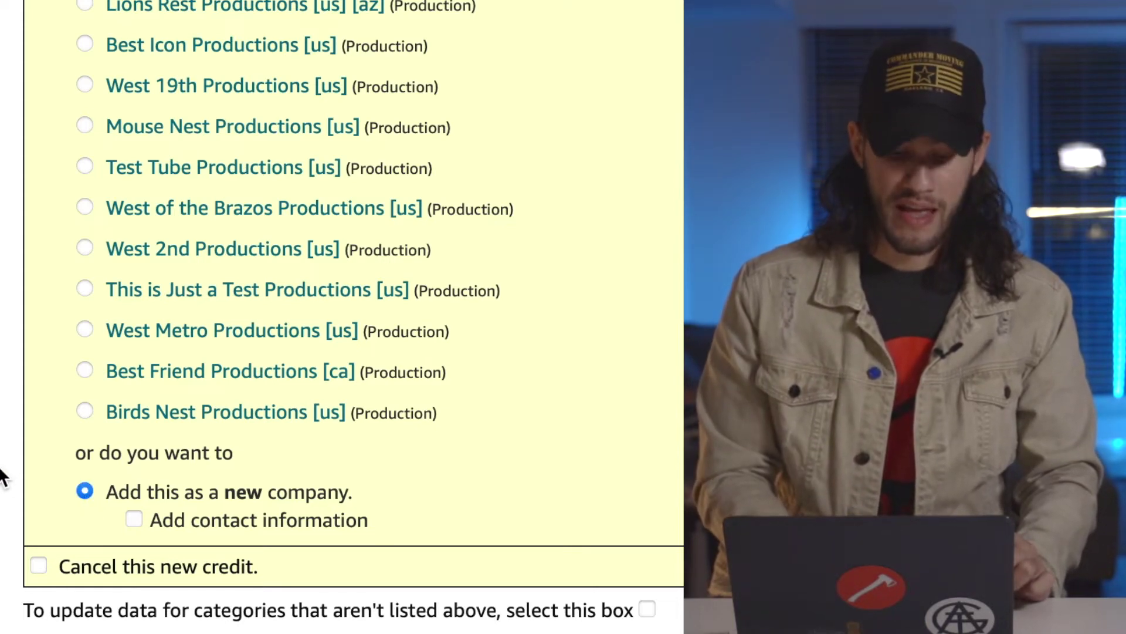
scroll(342, 317, down, 4)
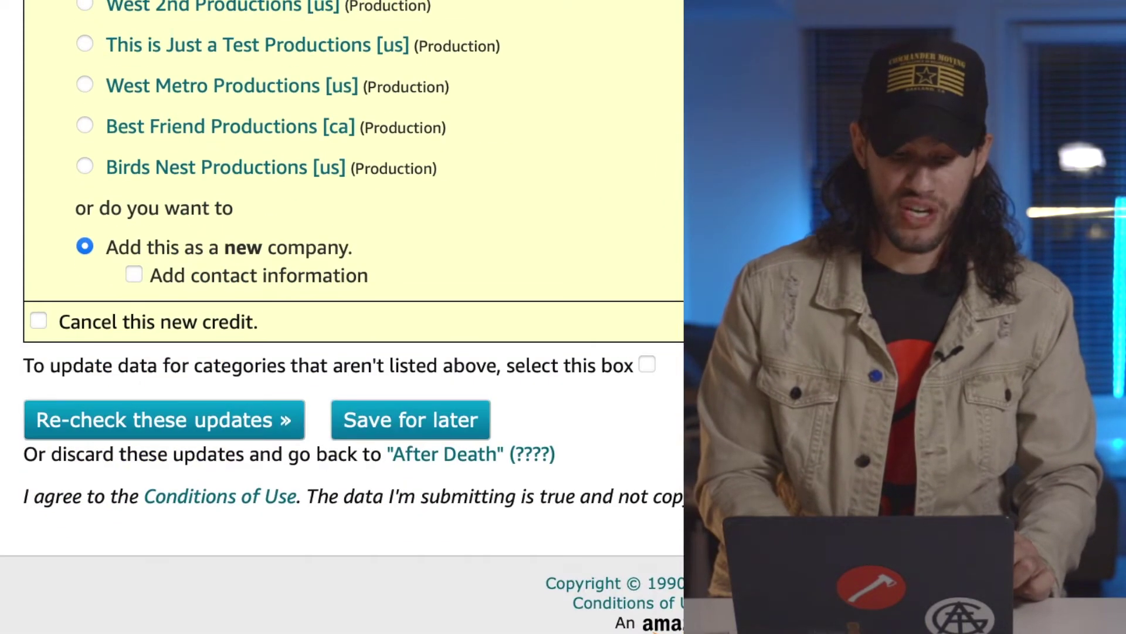
Step: Open the Red Axe Media company page from the After Death contacts and look through its filmography
click(108, 435)
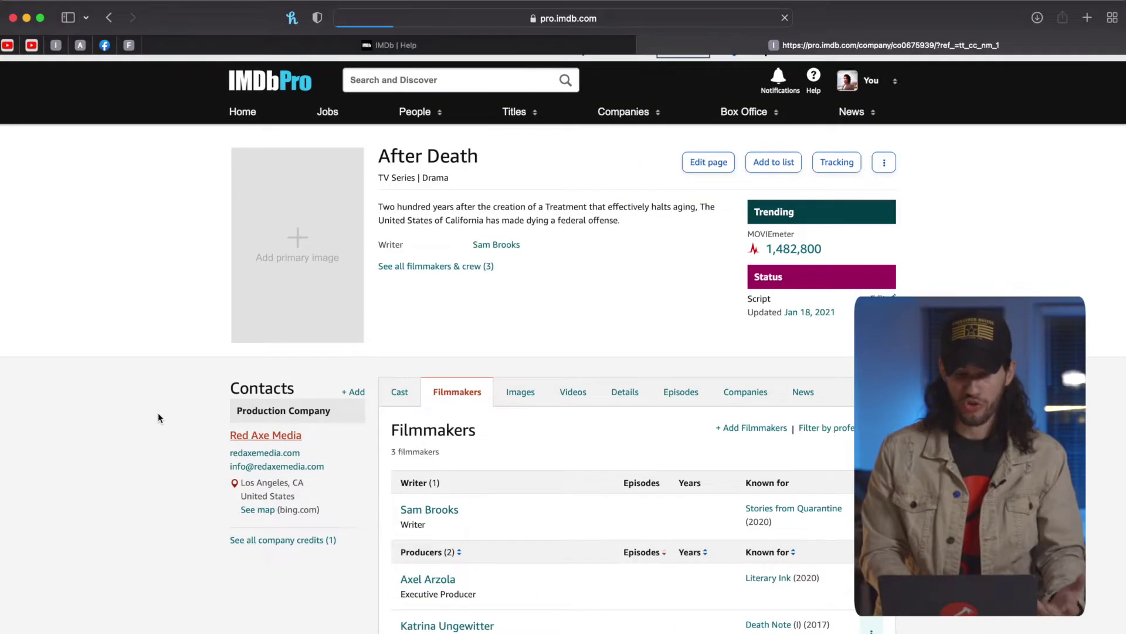
click(92, 419)
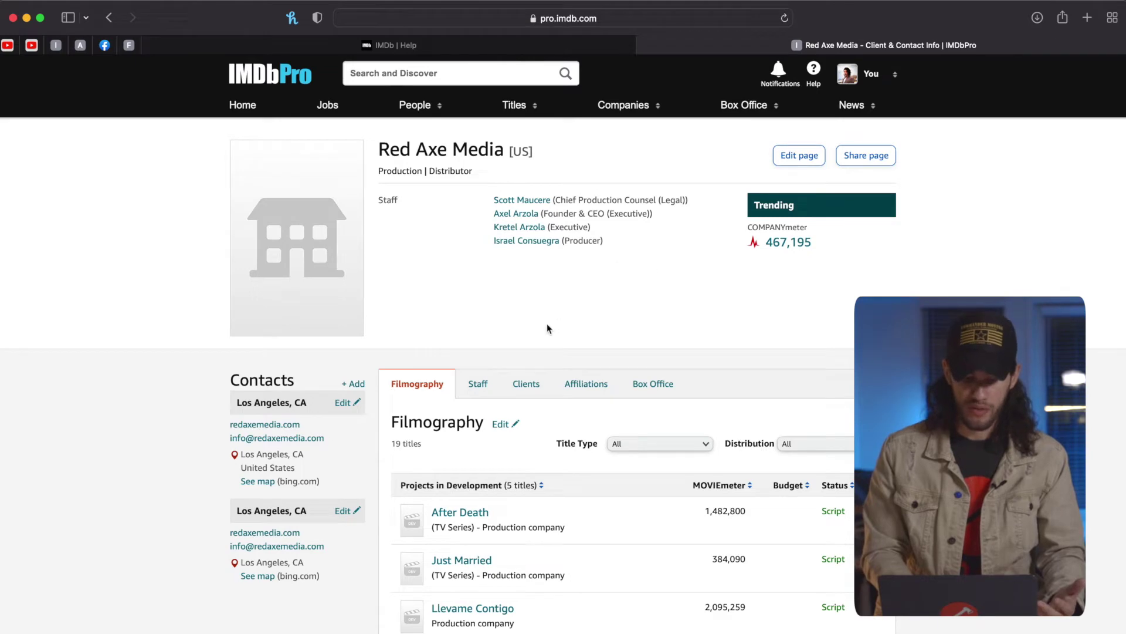
scroll(547, 325, down, 5)
scroll(509, 448, down, 7)
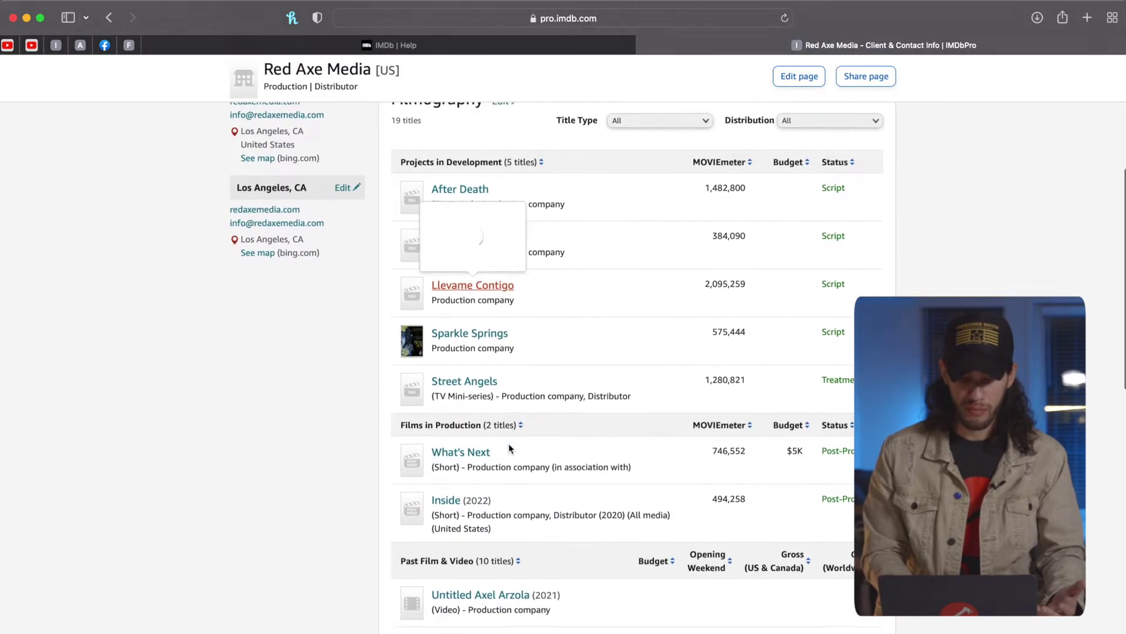
scroll(530, 399, down, 9)
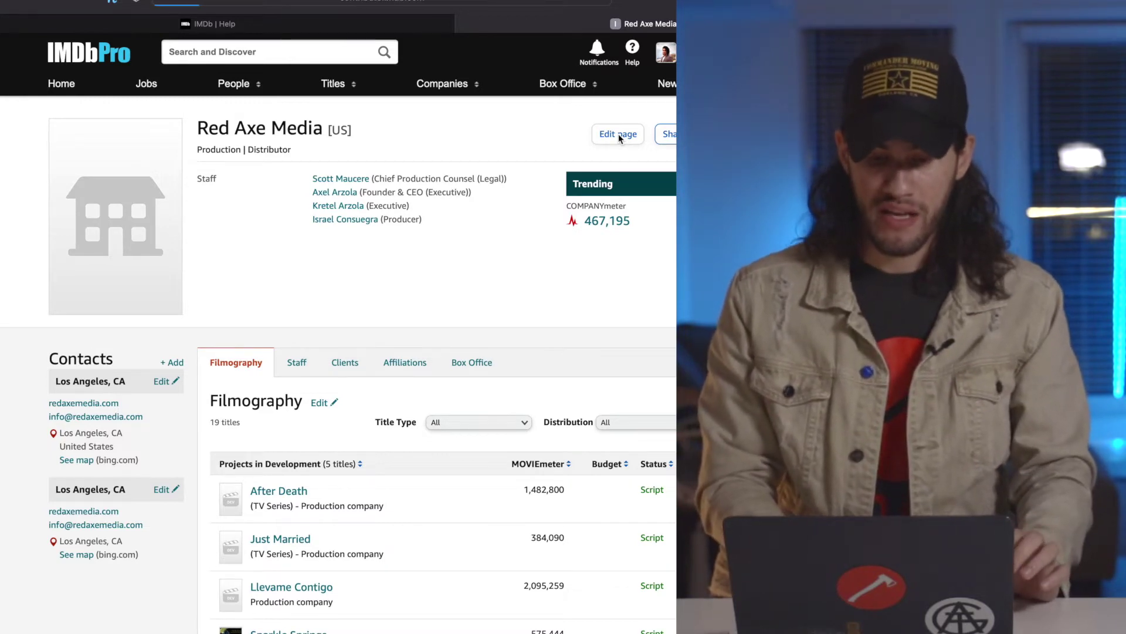
Step: Open Red Axe Media for editing, set Employees to Add 2 items and continue to the entry form
click(618, 133)
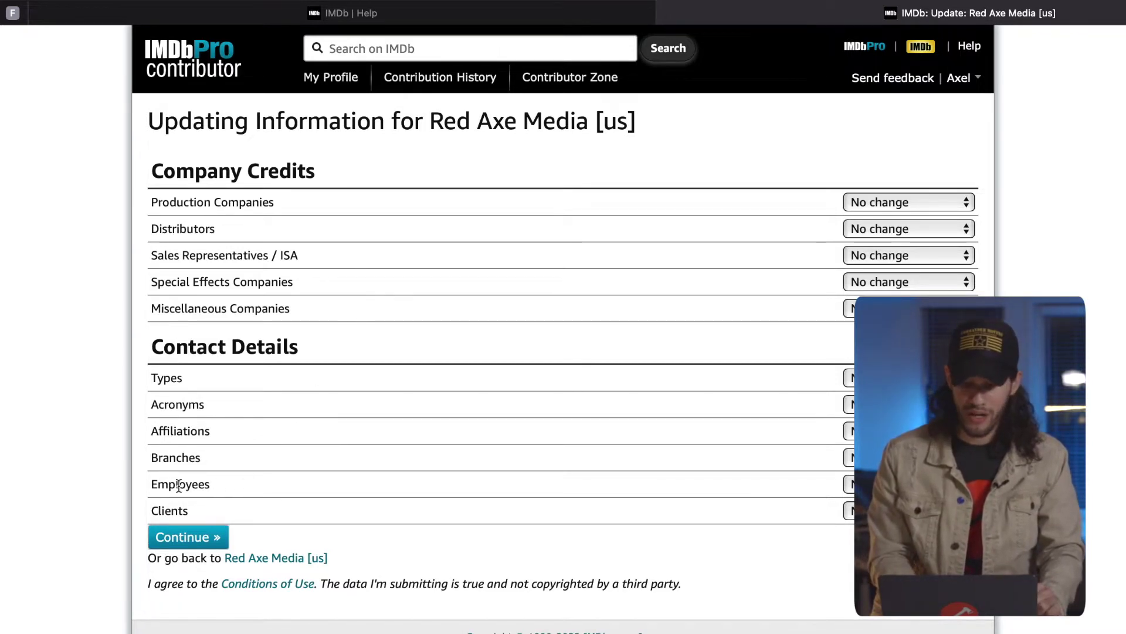
click(875, 488)
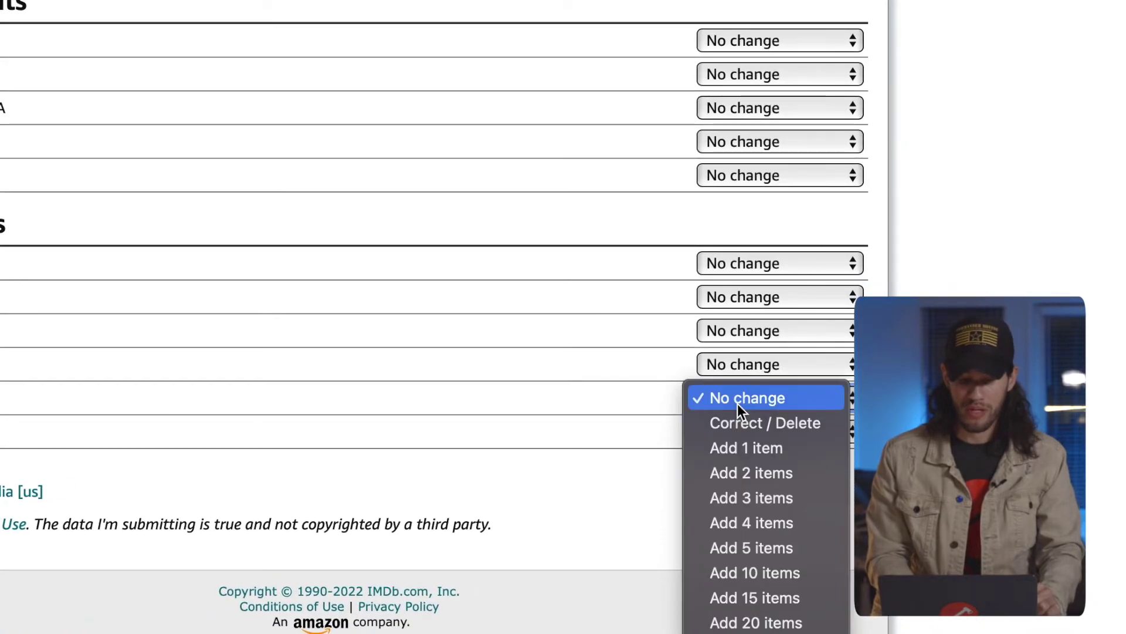
click(745, 473)
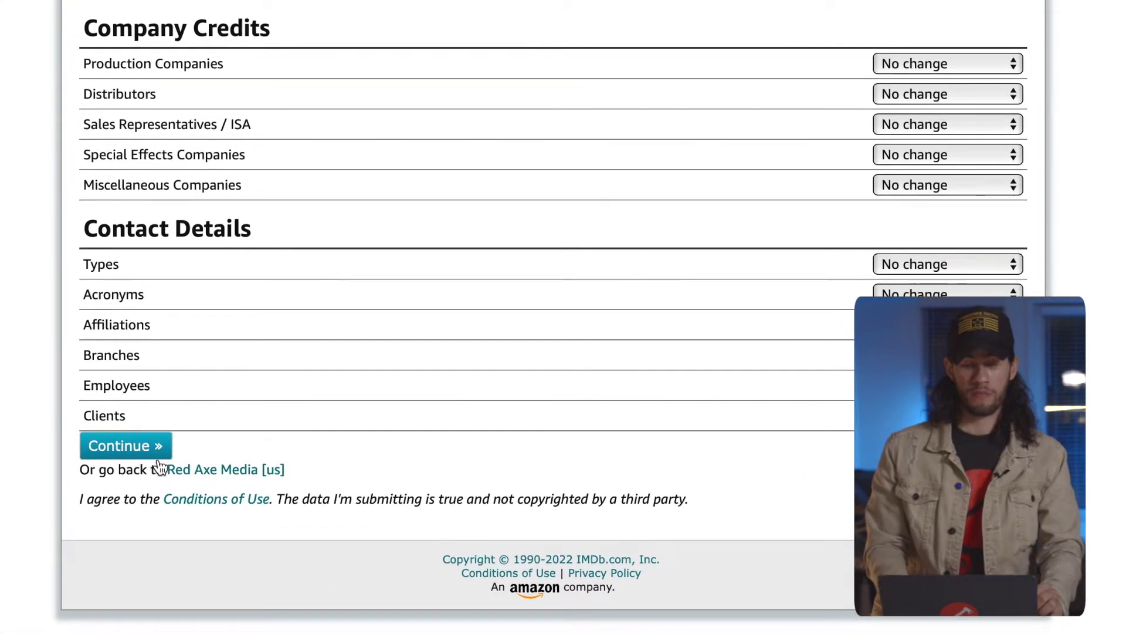
click(140, 456)
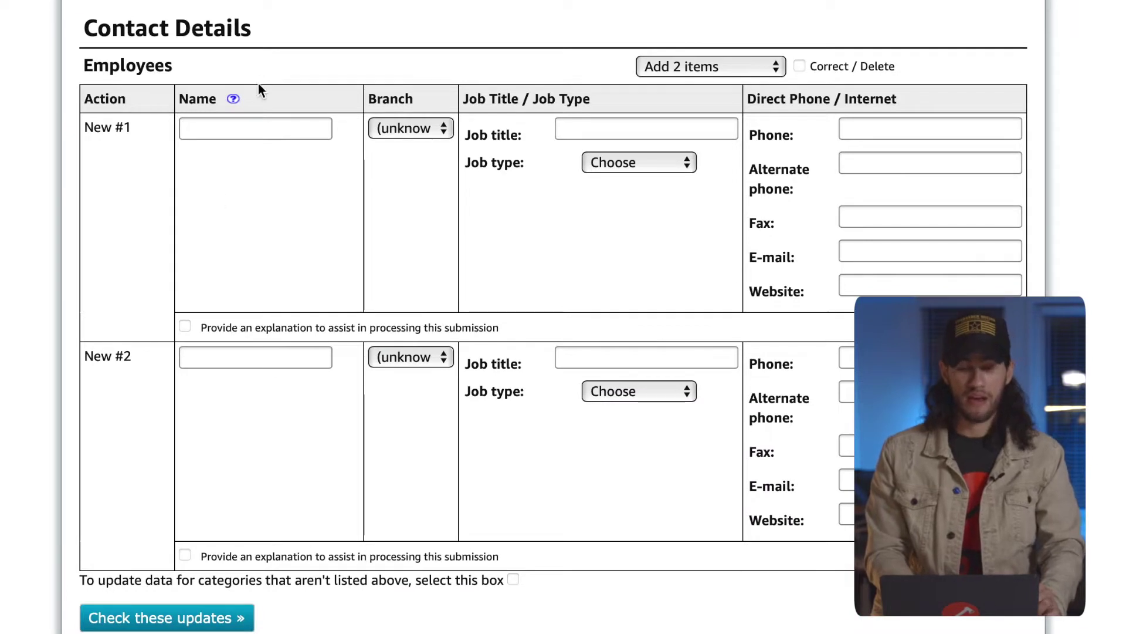
Step: Fill in the first new employee with the person credited on Death Note (2017), branch Los Angeles, CA, job title Production and job type Executive
click(203, 131)
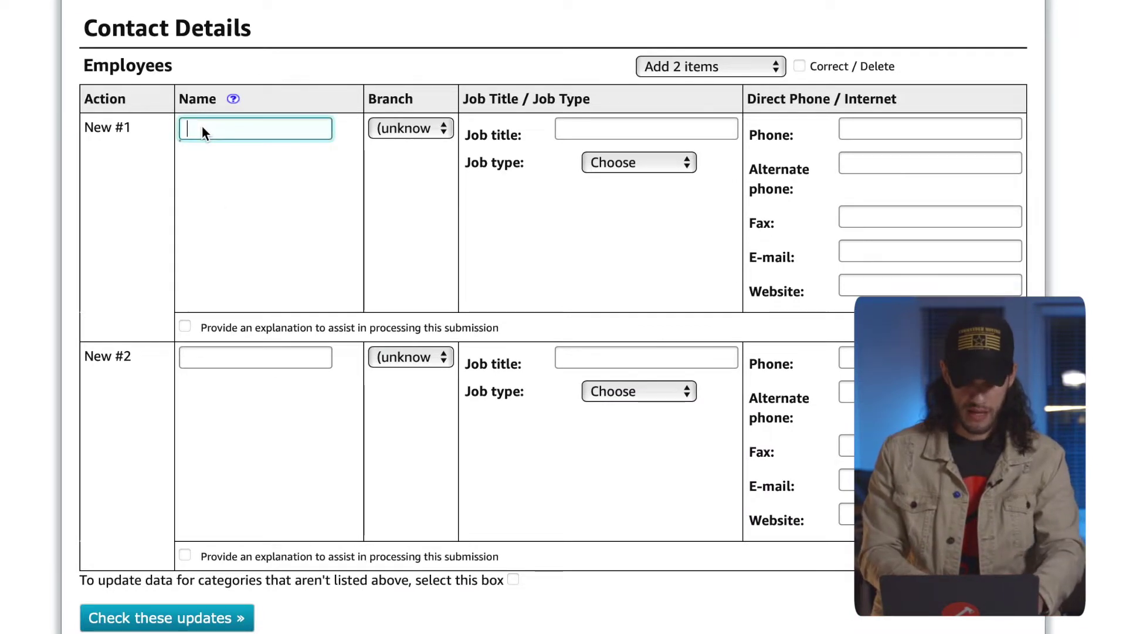
text(K)
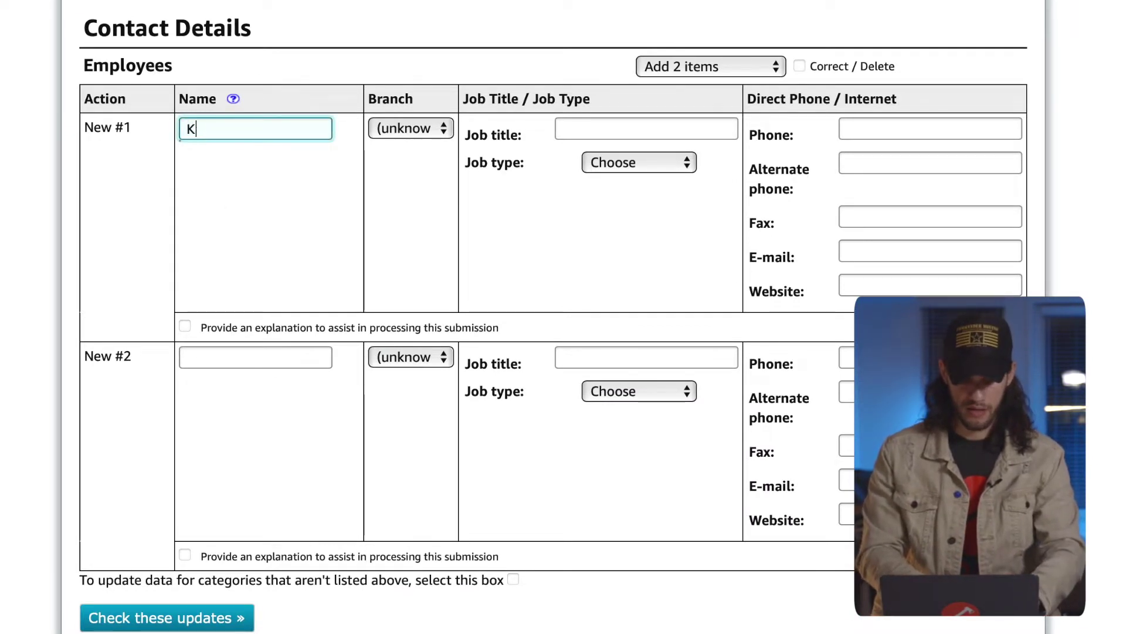
text(atrina Unge)
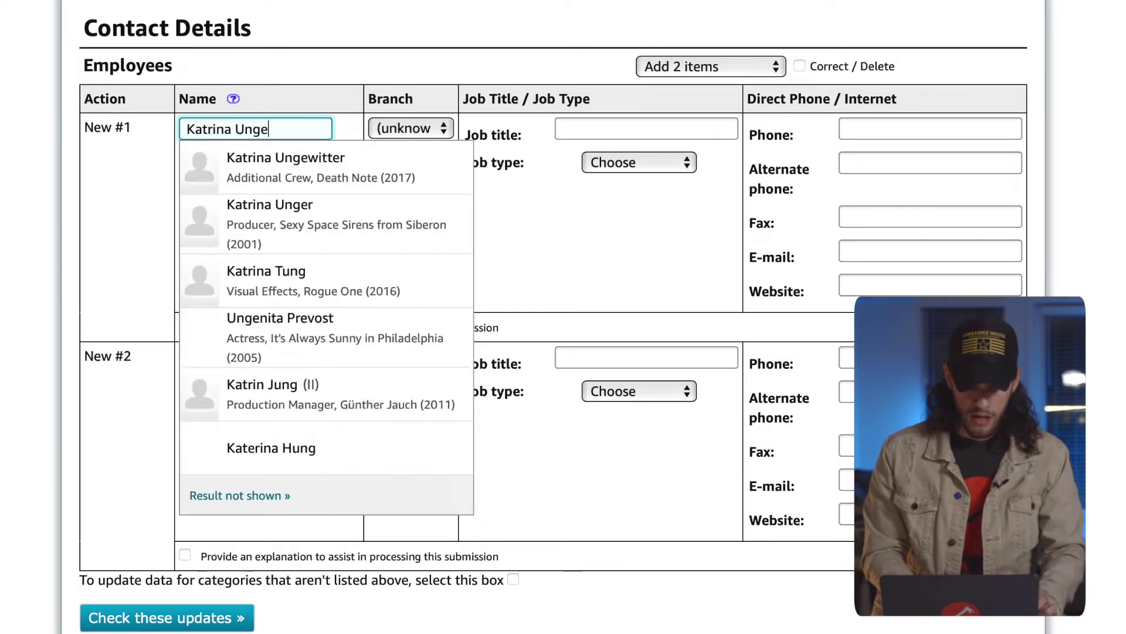
click(317, 170)
click(420, 134)
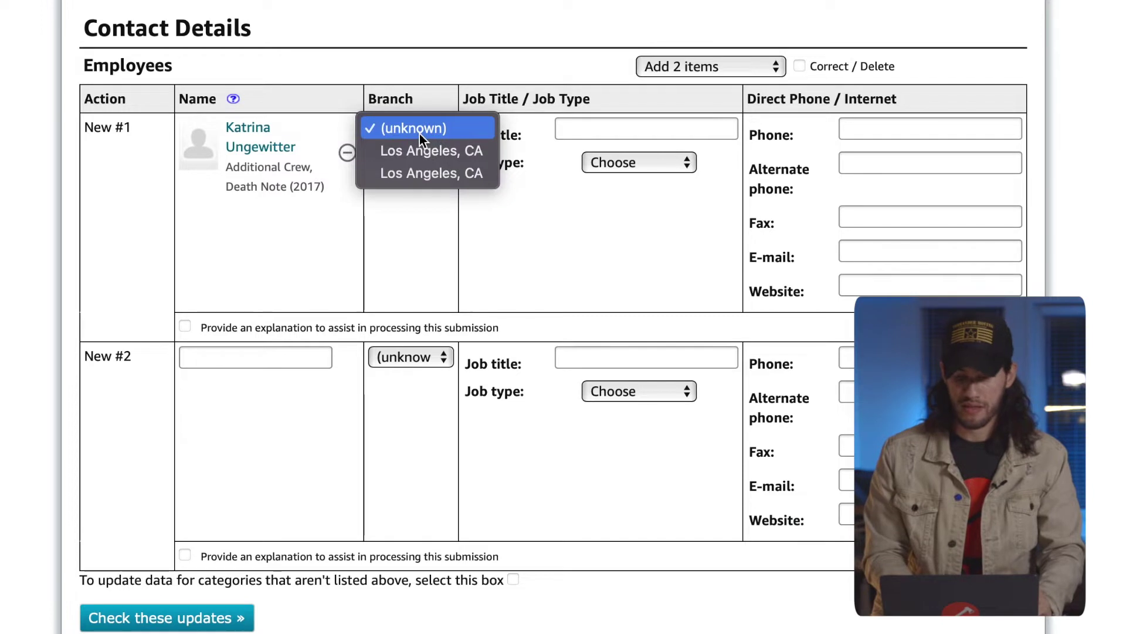
click(433, 143)
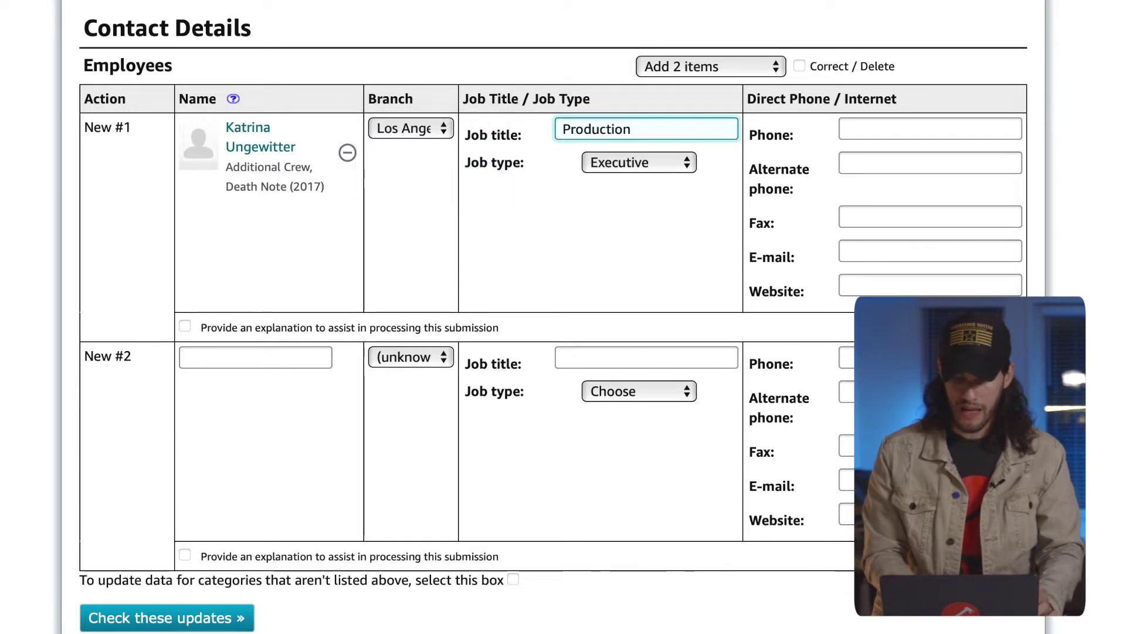
click(869, 126)
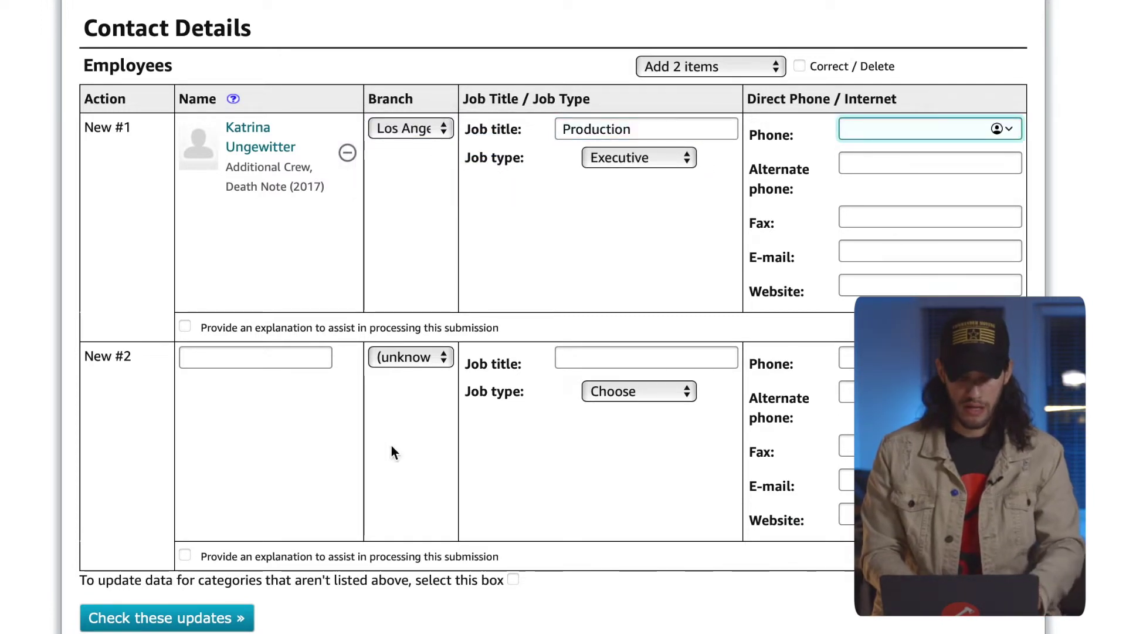
Step: Set the second new employee to the writer of Stories from Quarantine (2020), with branch Los Angeles, CA
click(218, 363)
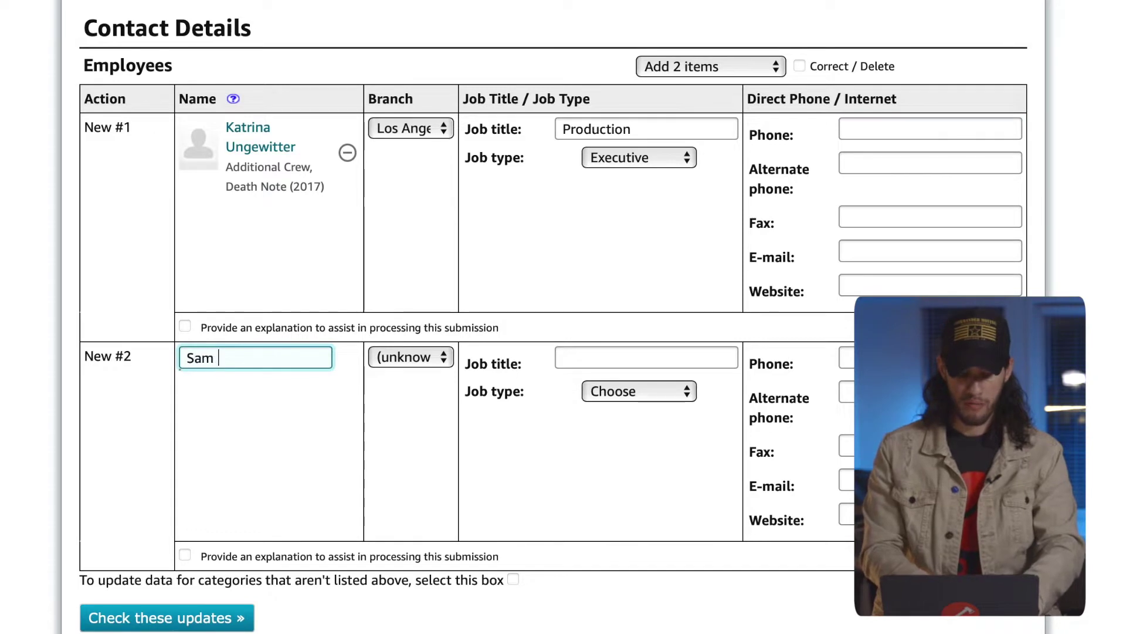
text(Sam Bro)
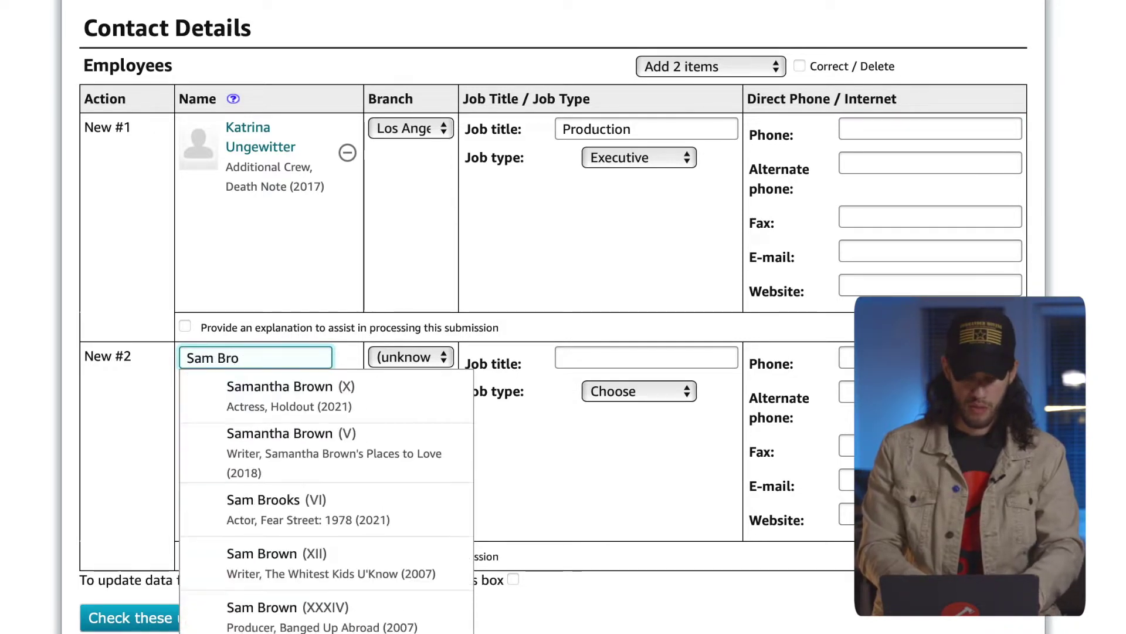
text(oks)
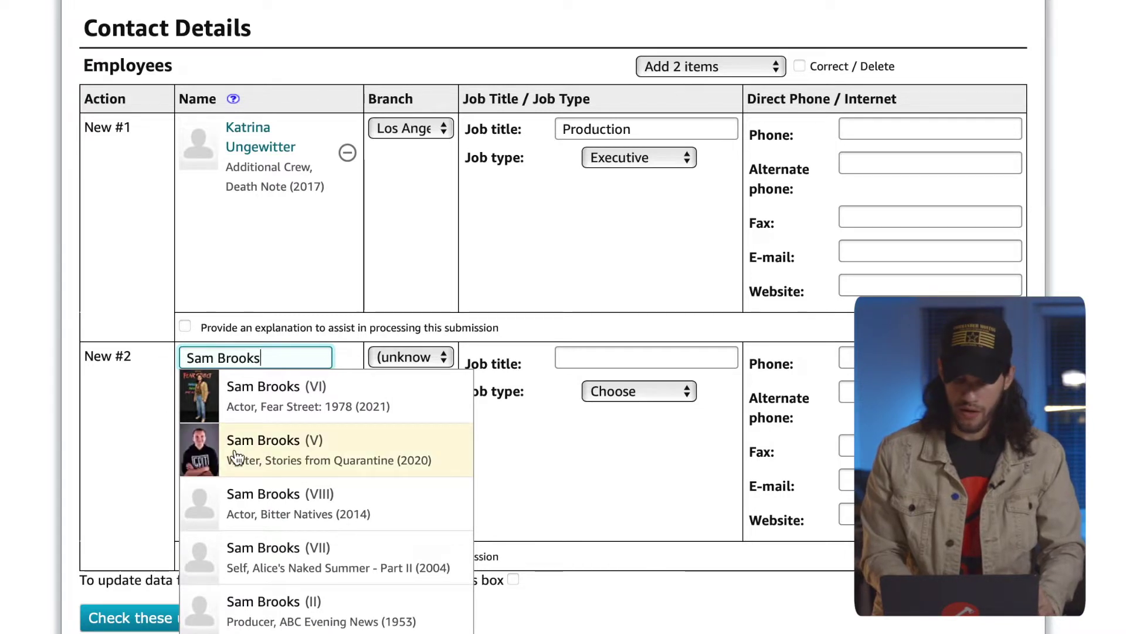
click(276, 451)
click(430, 364)
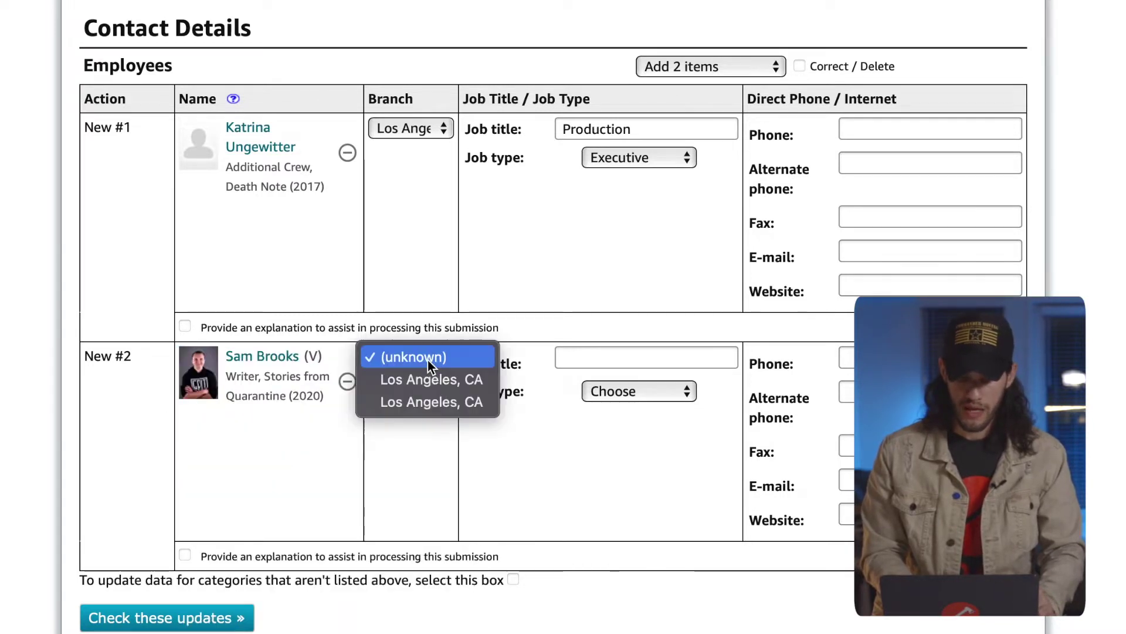
click(432, 379)
Step: Set the second employee's job type to Producer and job title to Executive Producer
click(628, 392)
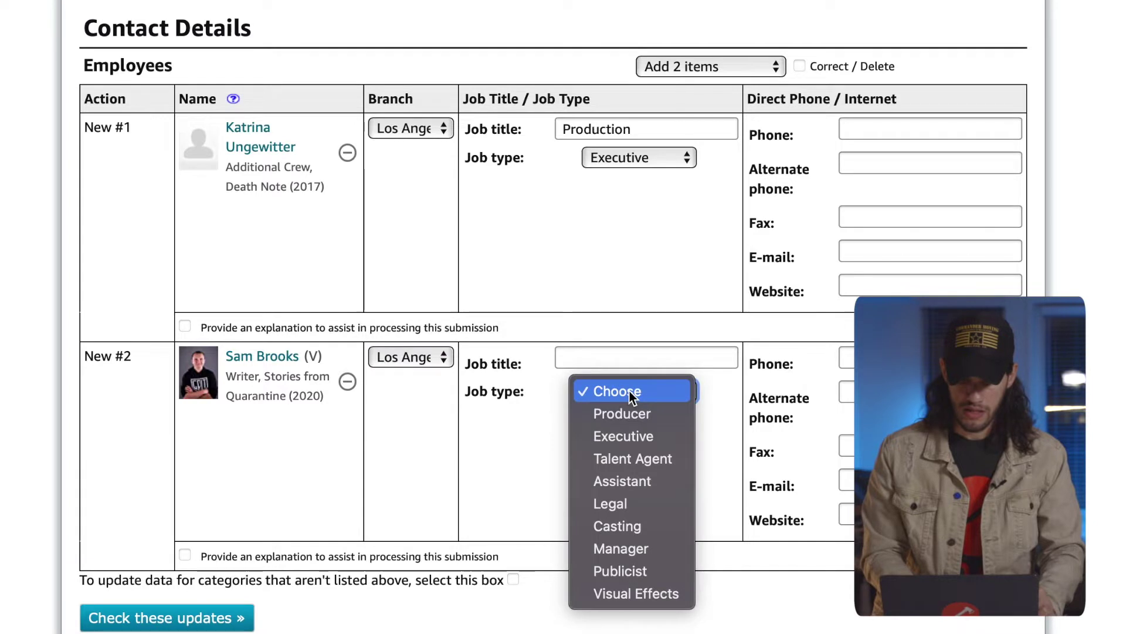
click(646, 416)
click(569, 354)
text(Executive )
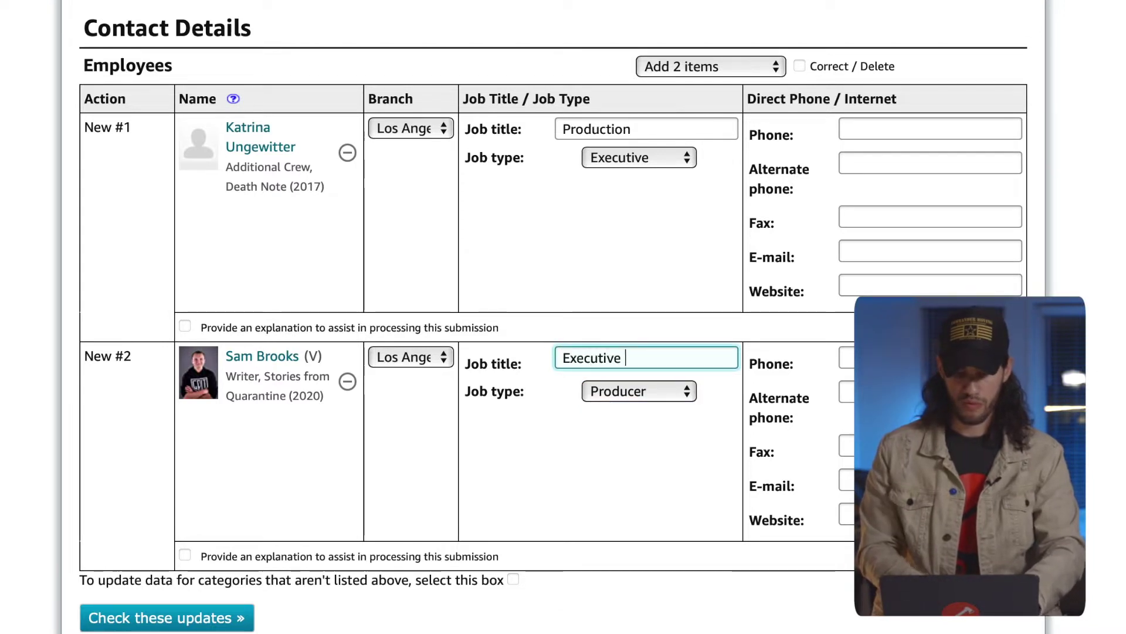
text(Producer)
Step: Change the first employee's job title to Vice President of Production and check the employee updates
double_click(595, 129)
text(V)
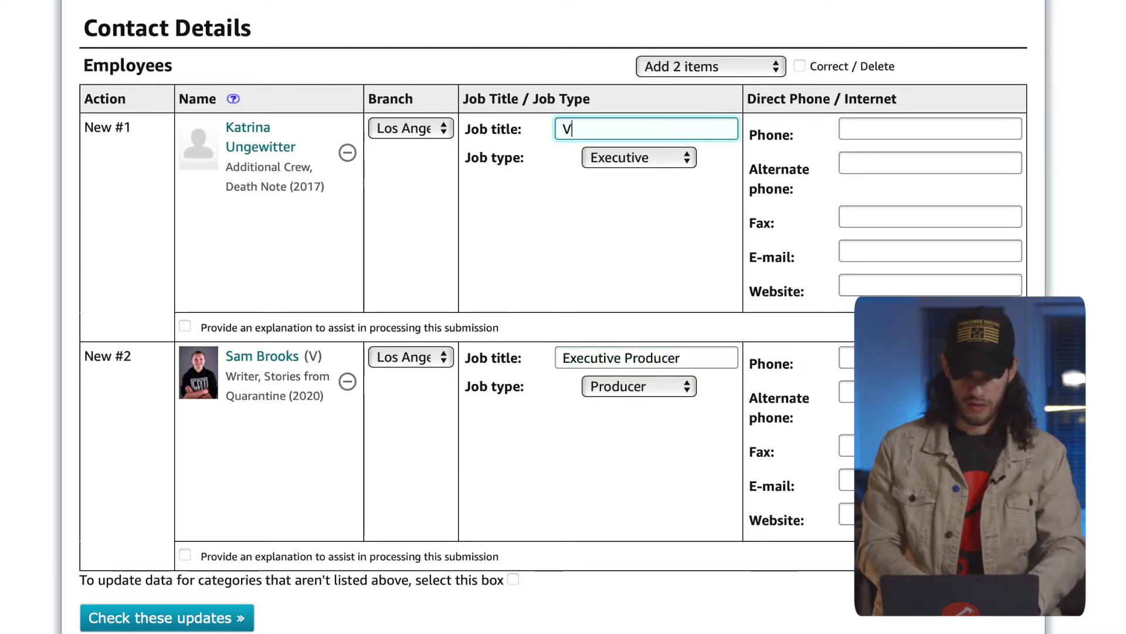
text(ice President of Production)
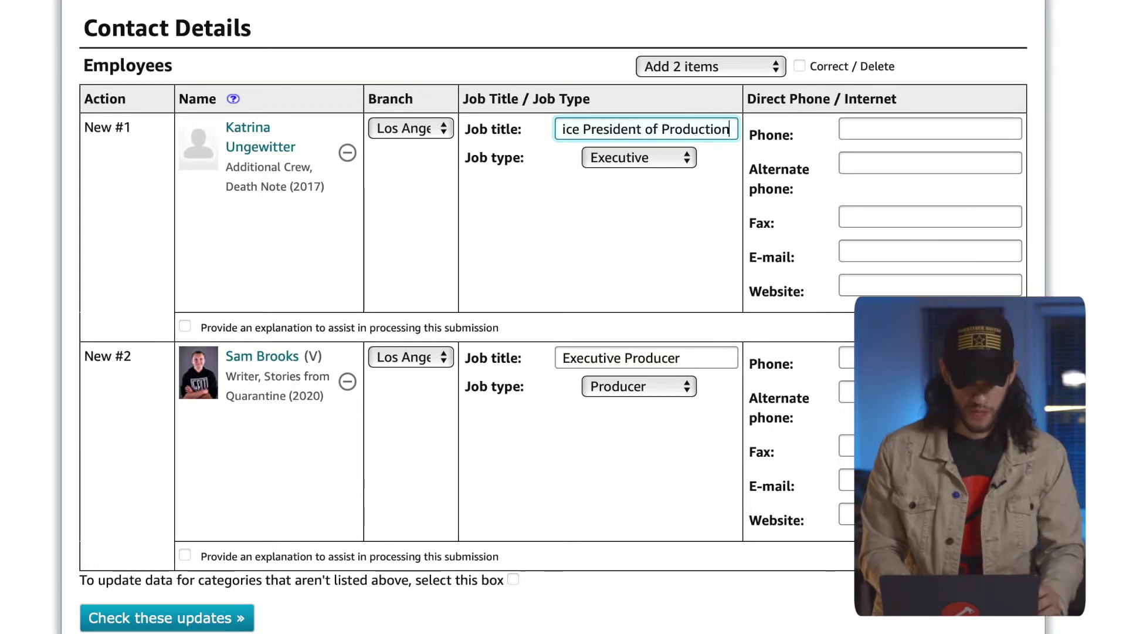
click(179, 619)
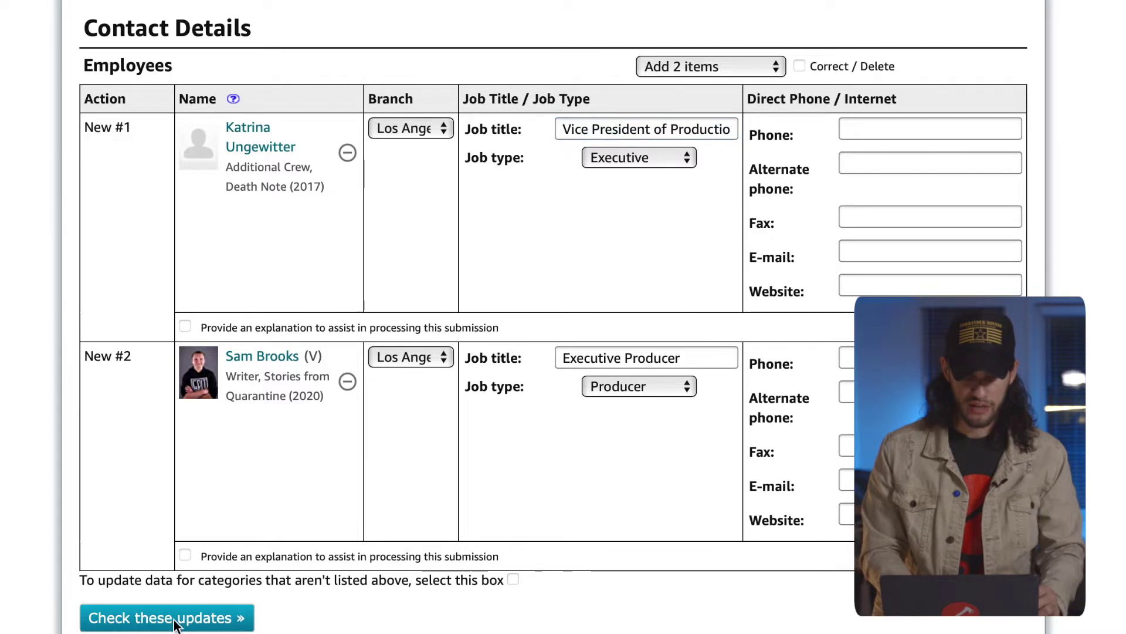
scroll(8, 332, down, 2)
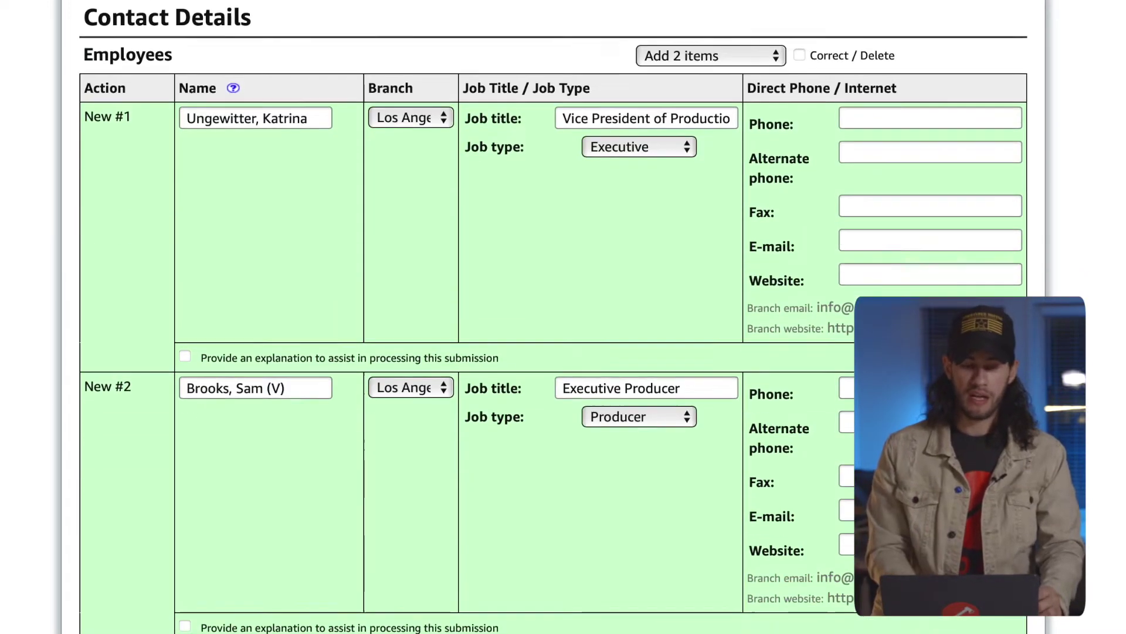
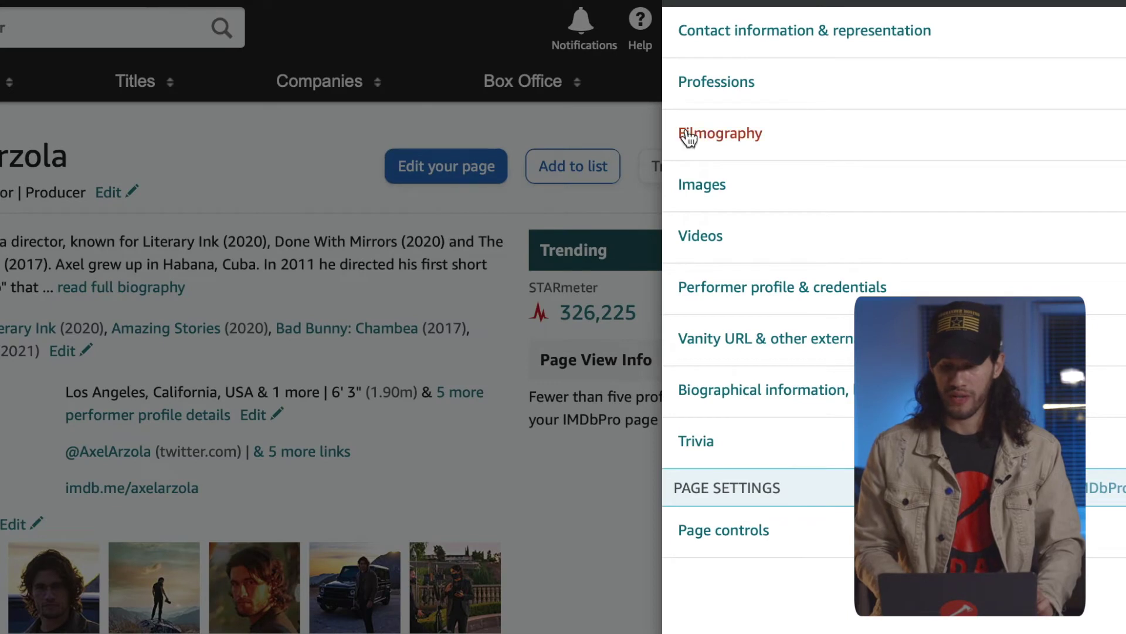
Step: Start a new representation entry under the profile's contact information and set its type to Guild / Union / Association
click(722, 39)
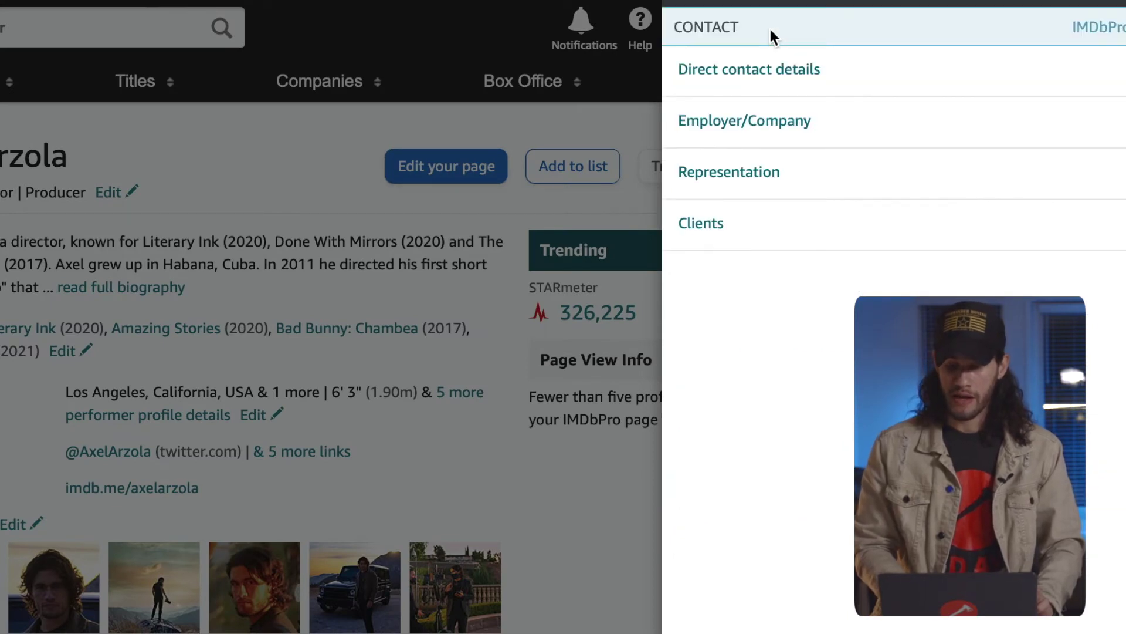
click(721, 168)
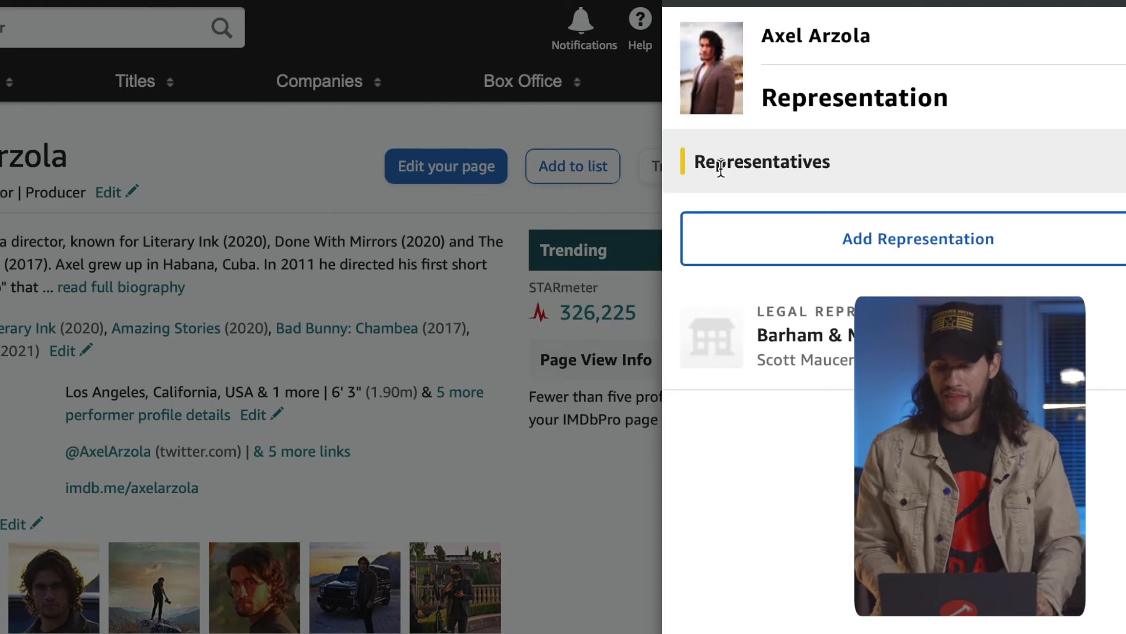
click(874, 229)
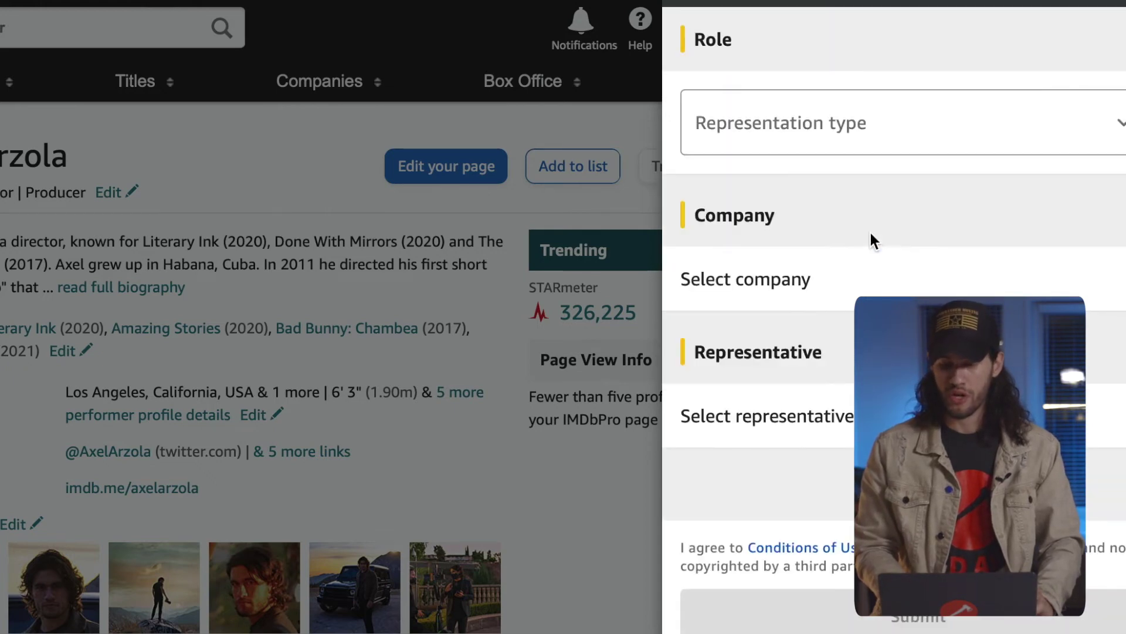
click(797, 120)
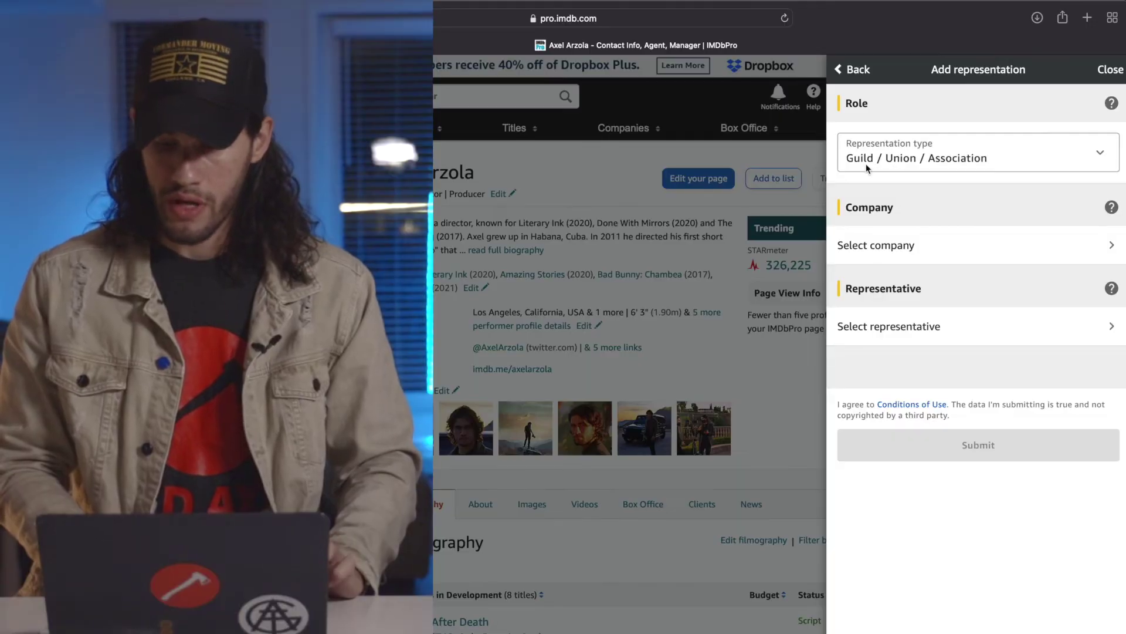
Step: Search the companies for local 399 and choose Teamsters Local 399 as the representing company
click(872, 246)
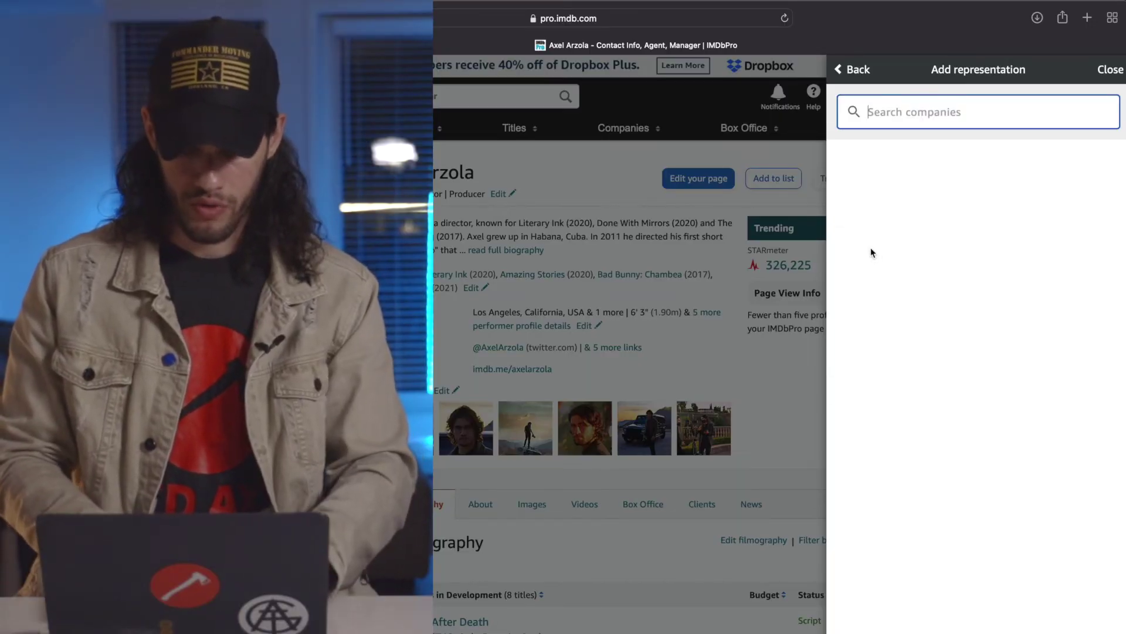
text(local 399)
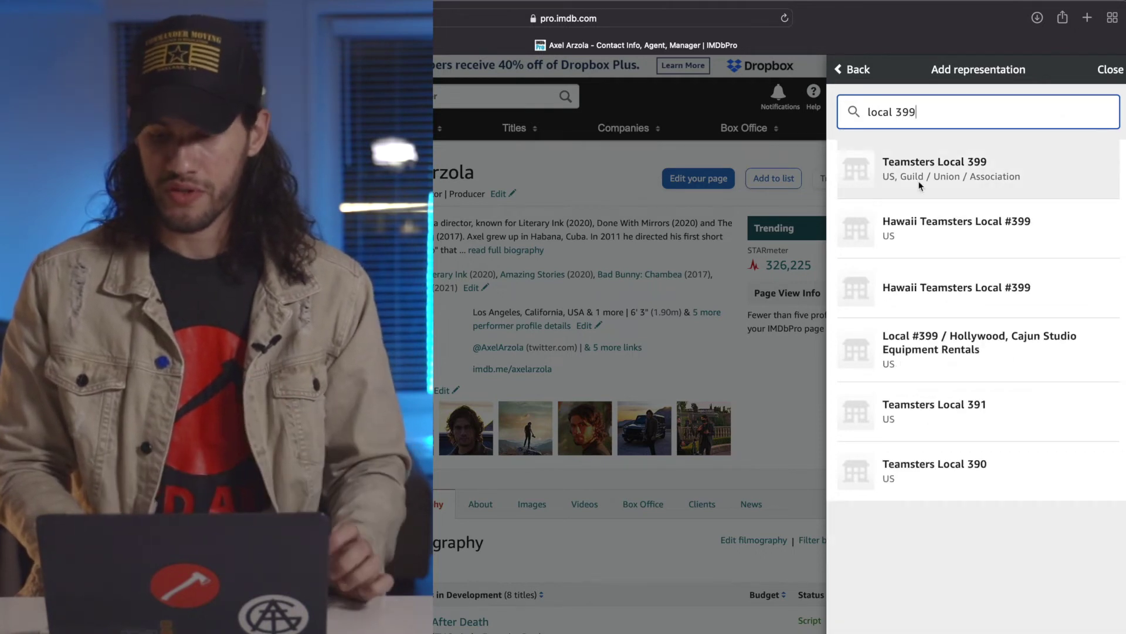
click(934, 166)
click(941, 486)
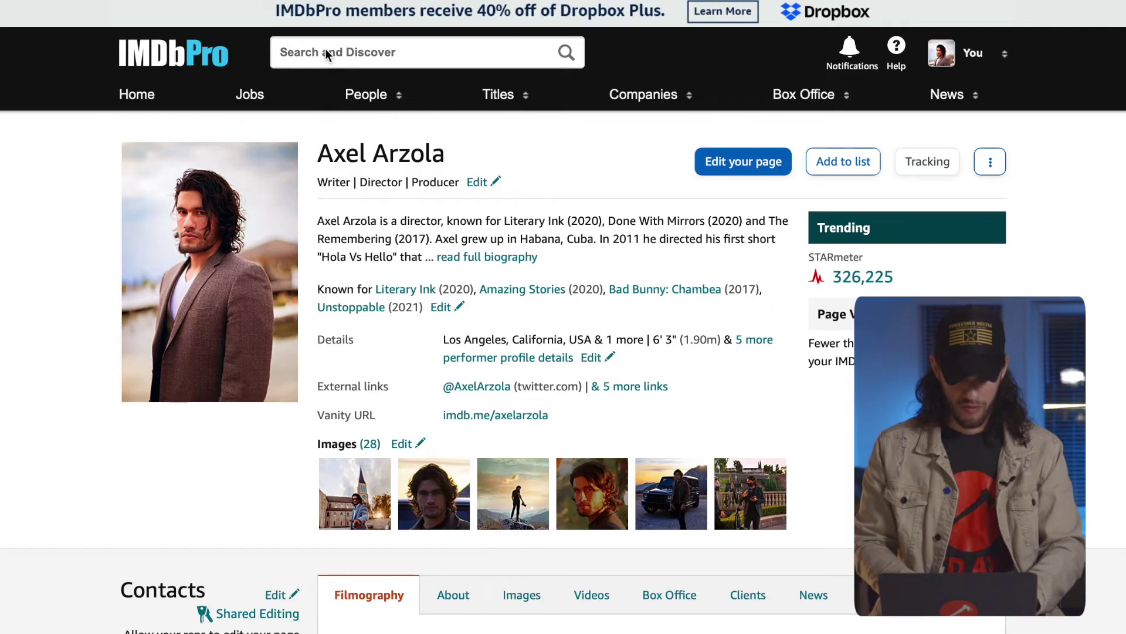
Step: Search for the writer of Stories from Quarantine by name, open their page and start editing it for a name correction
click(325, 50)
text(Sam brooks)
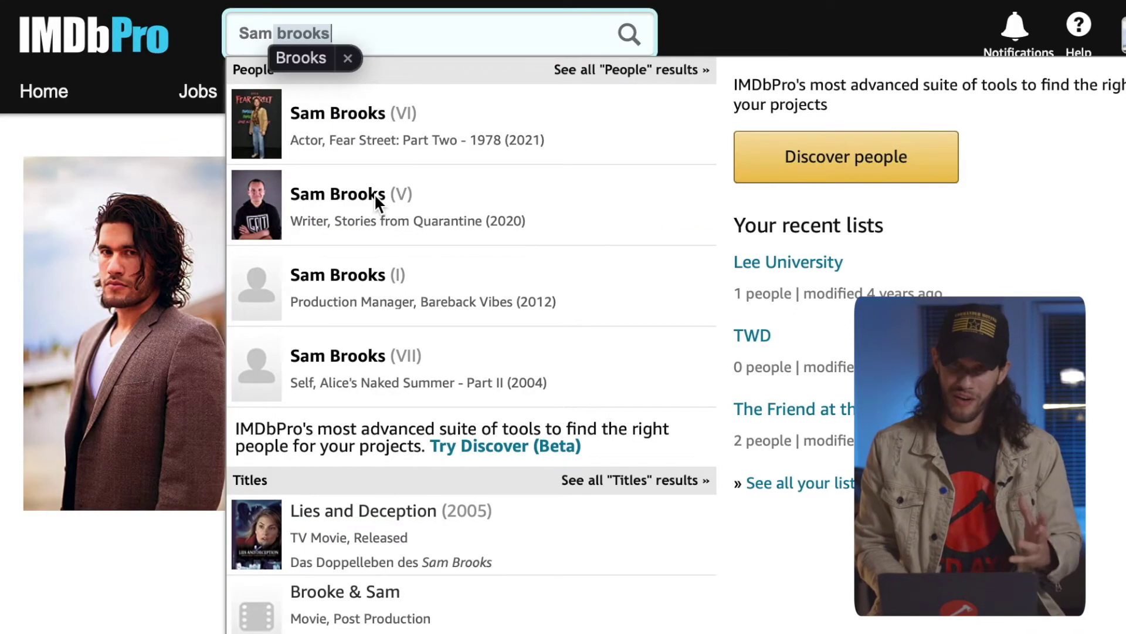
click(252, 205)
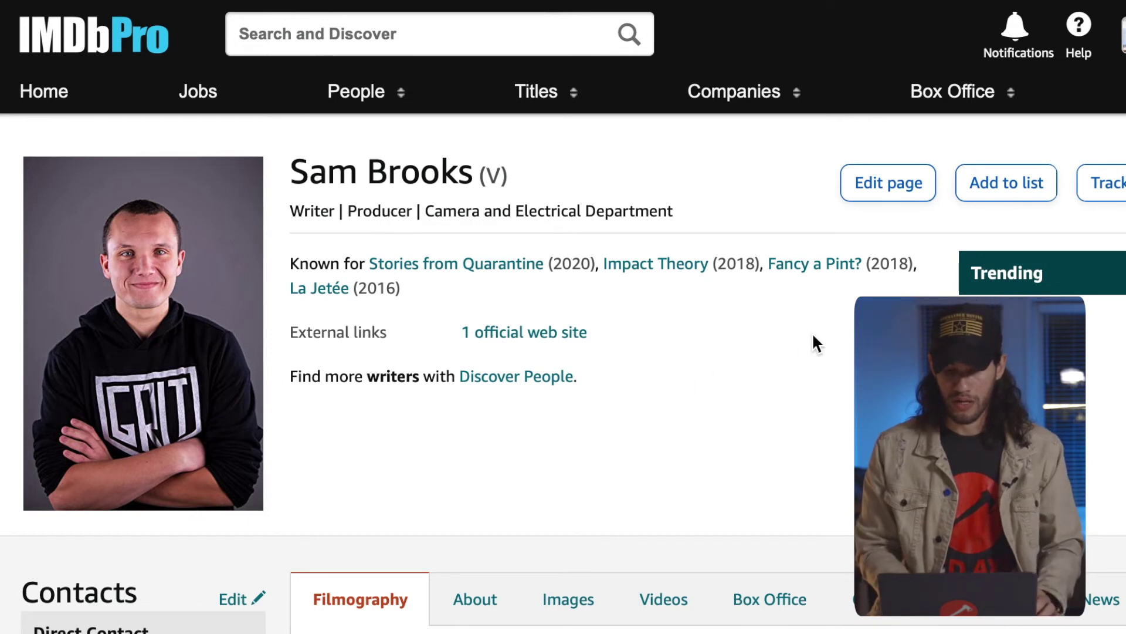
click(879, 187)
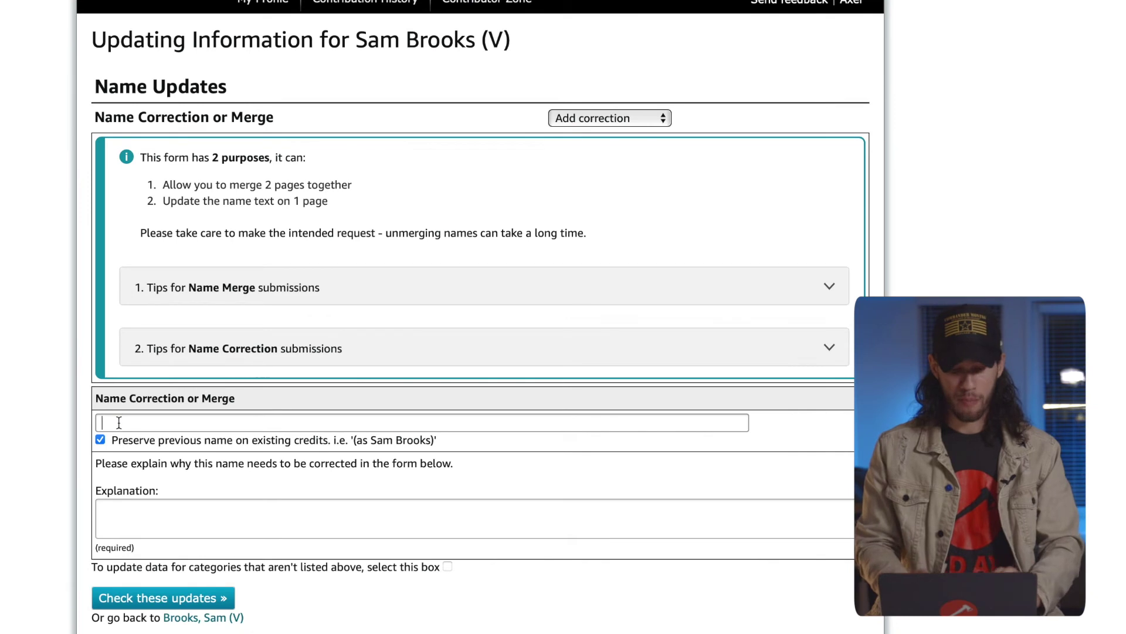
Step: Enter the corrected name with suffix III, disable preserving the previous name, explain "belongs to the same person", and check the updates
click(119, 422)
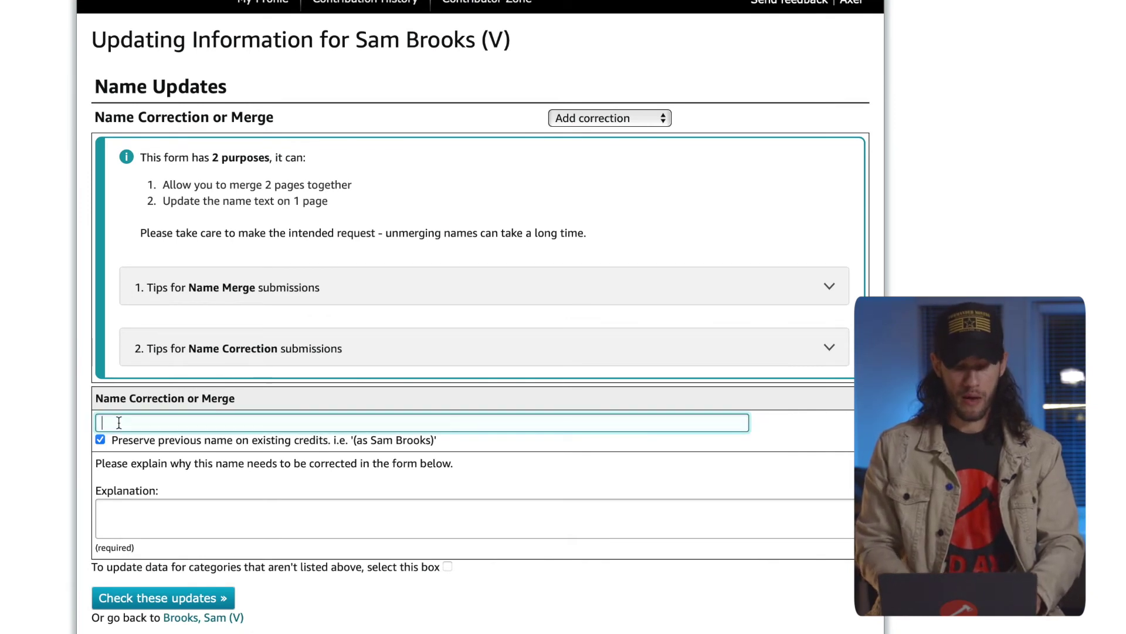
click(101, 440)
click(136, 423)
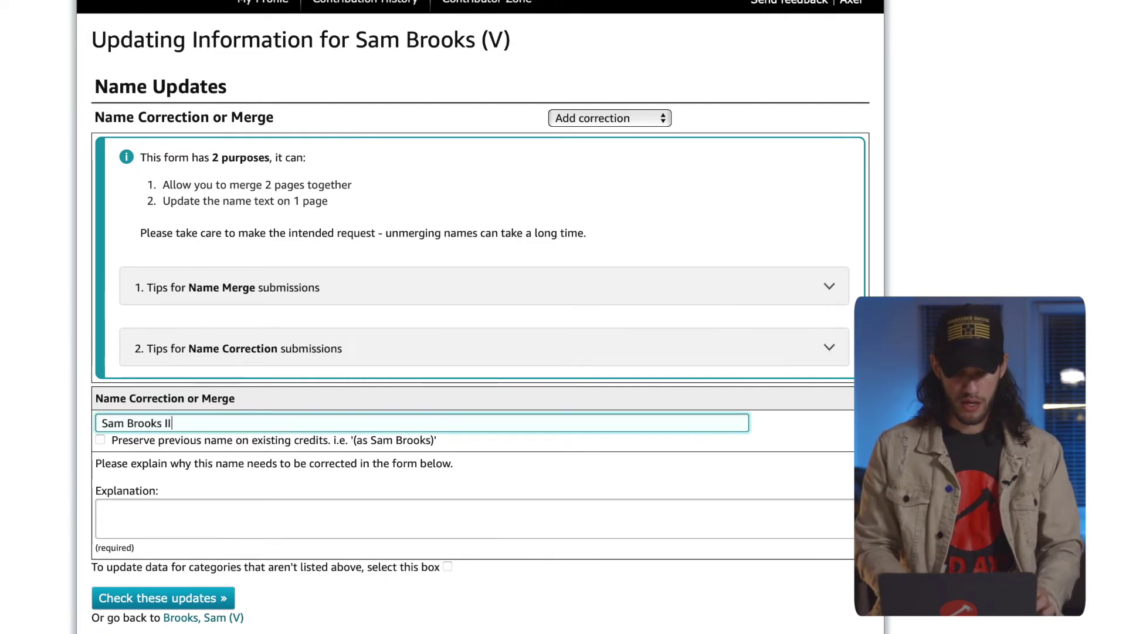
click(127, 506)
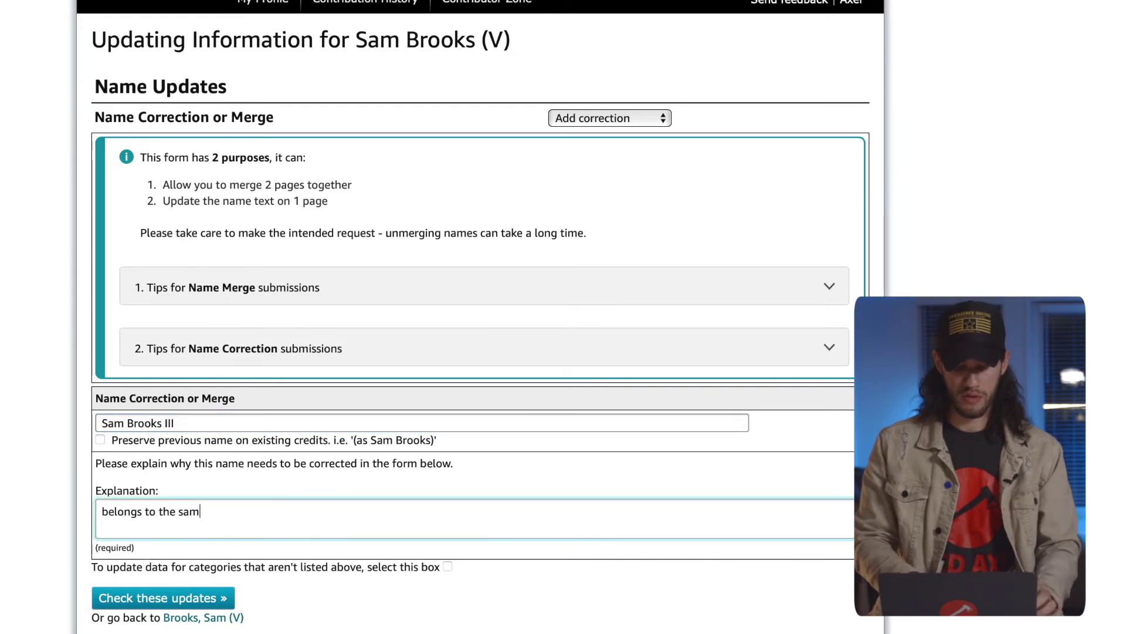
click(129, 605)
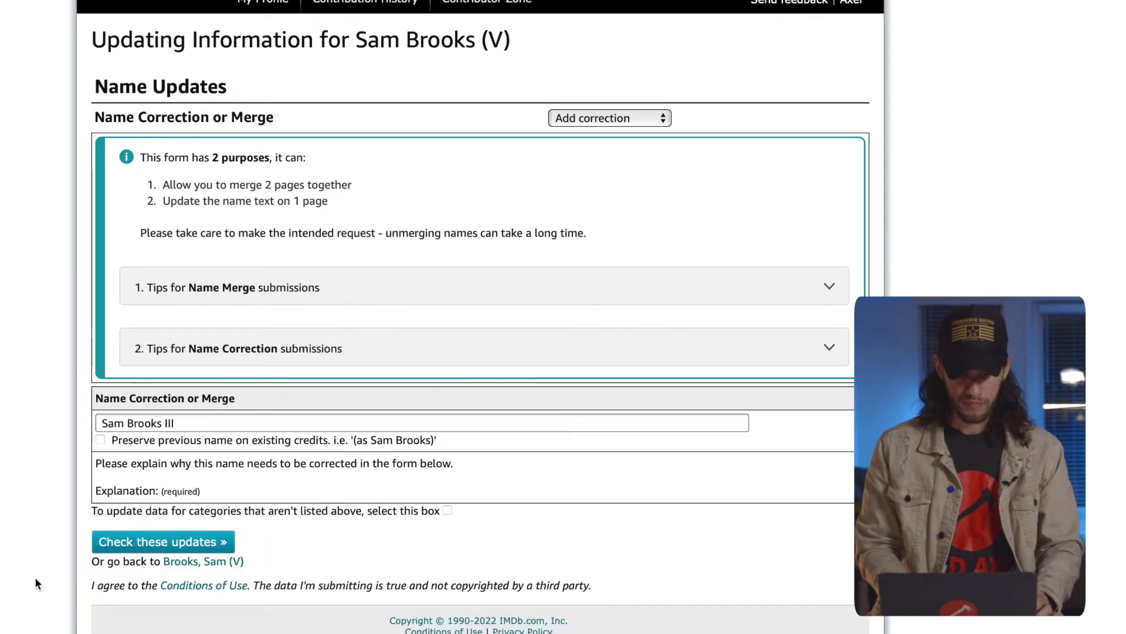
Step: In the list of similar names, select the (V) entry credited as writer of Stories from Quarantine
scroll(35, 582, down, 4)
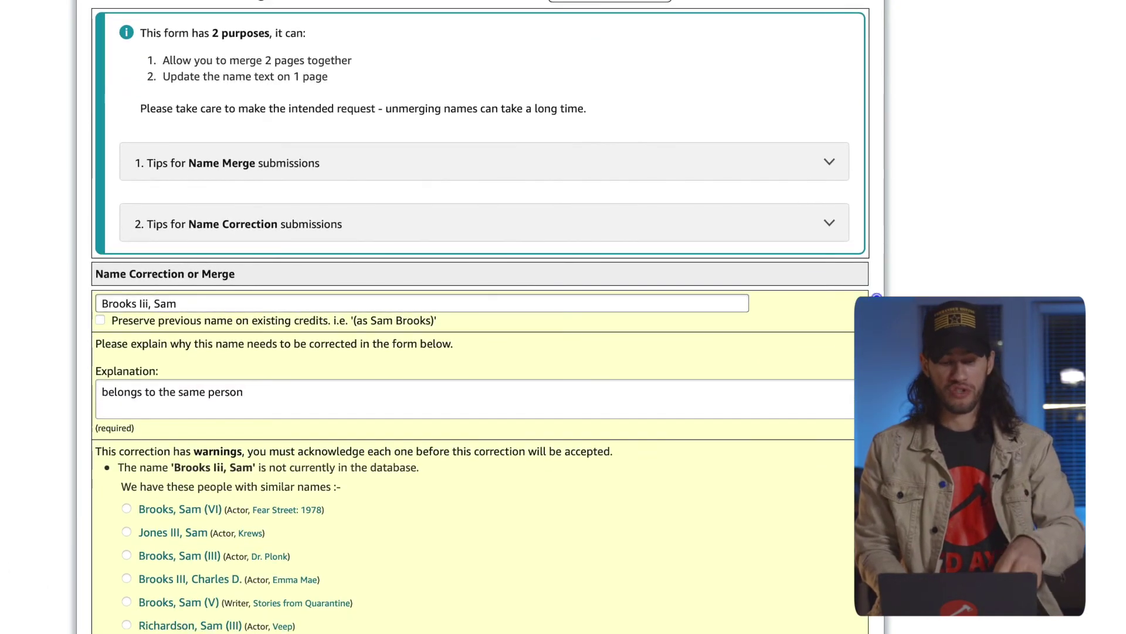
scroll(487, 316, down, 2)
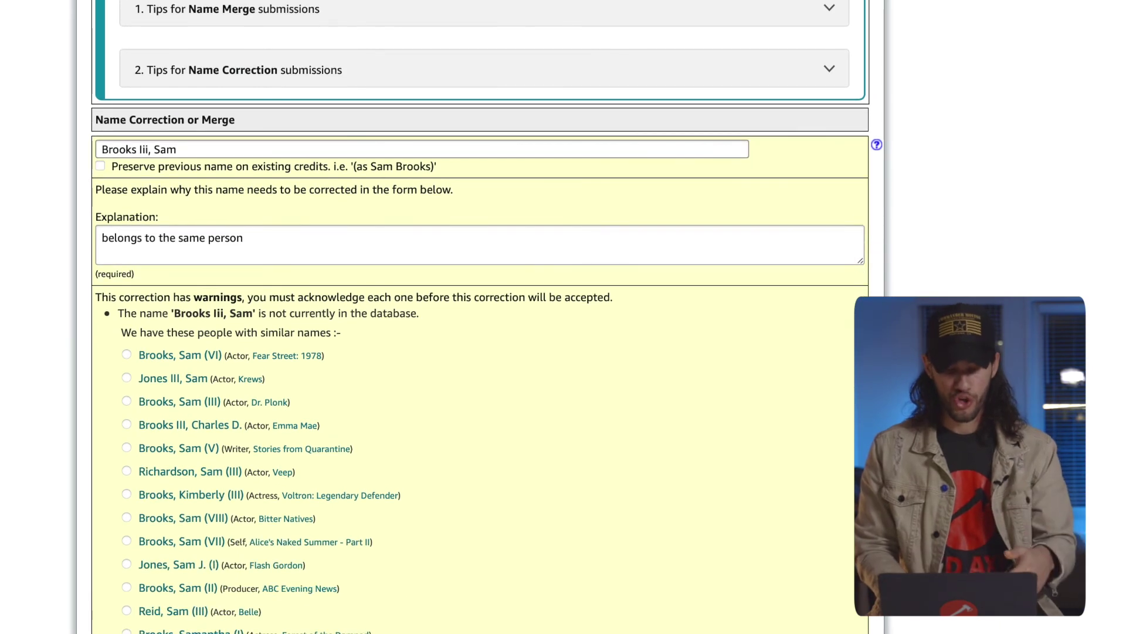
scroll(480, 316, down, 3)
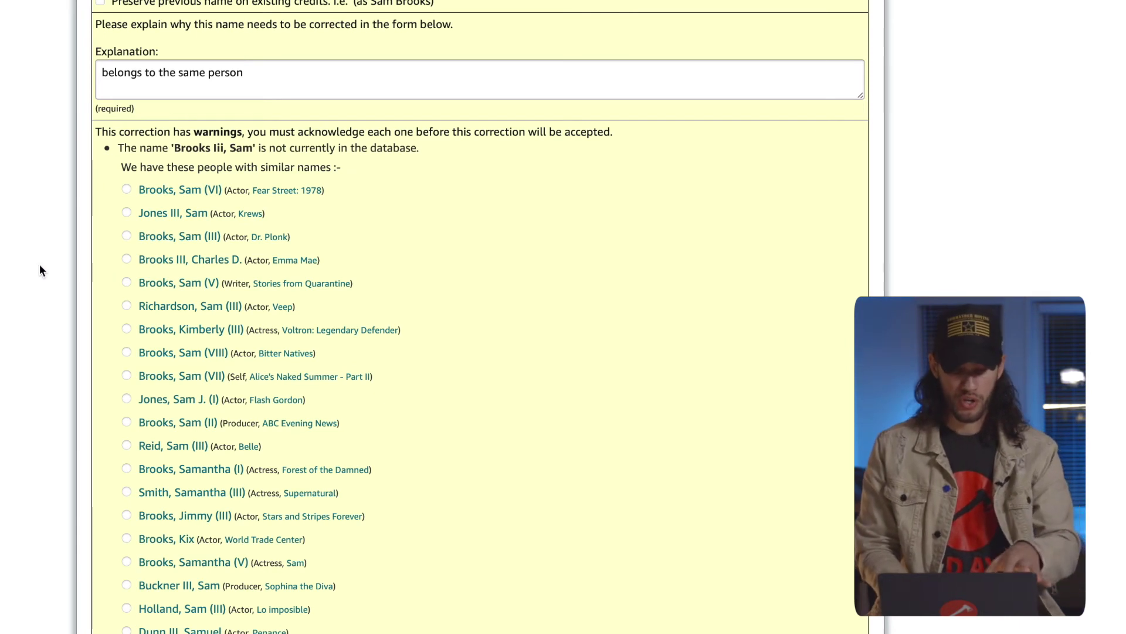
scroll(40, 264, down, 1)
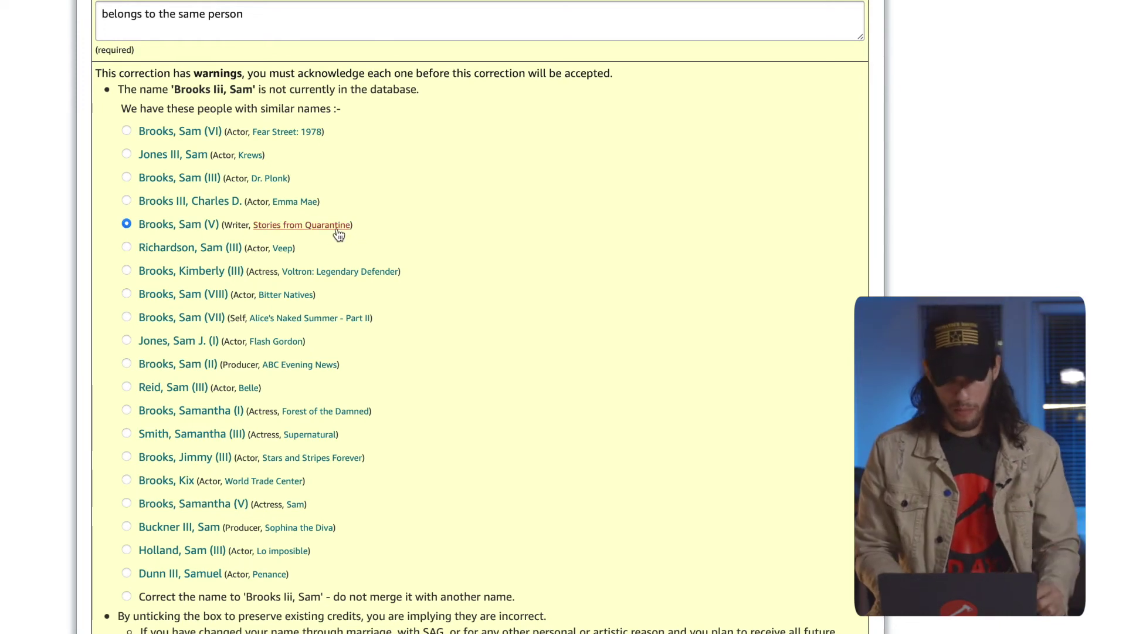
Step: Re-check the name correction with the selected (V) entry as the merge target
scroll(65, 448, down, 4)
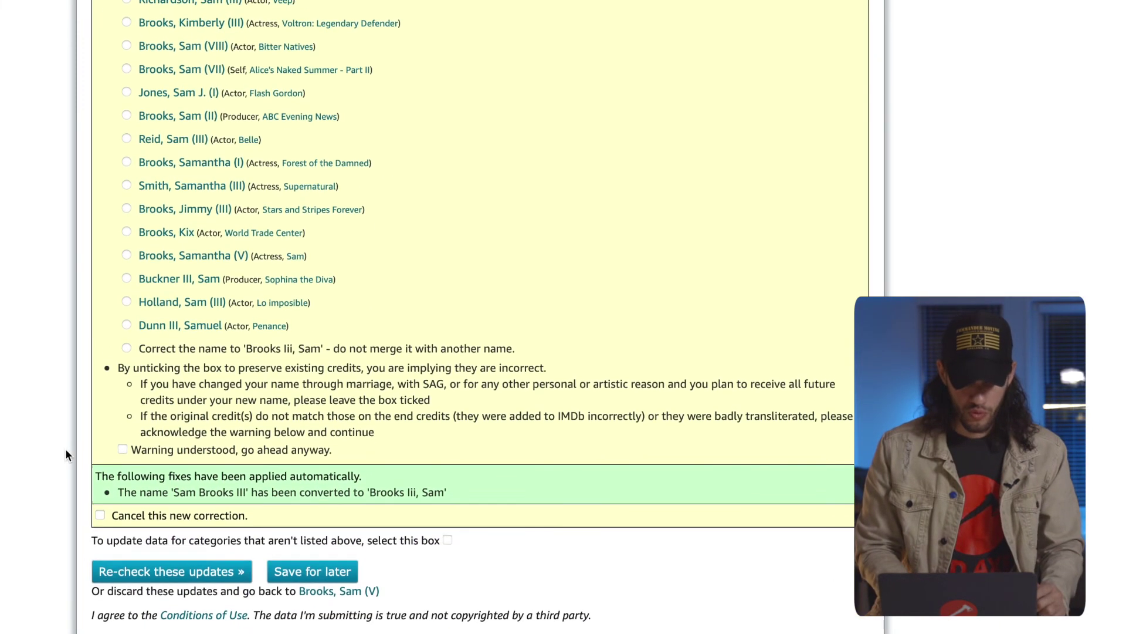
click(172, 572)
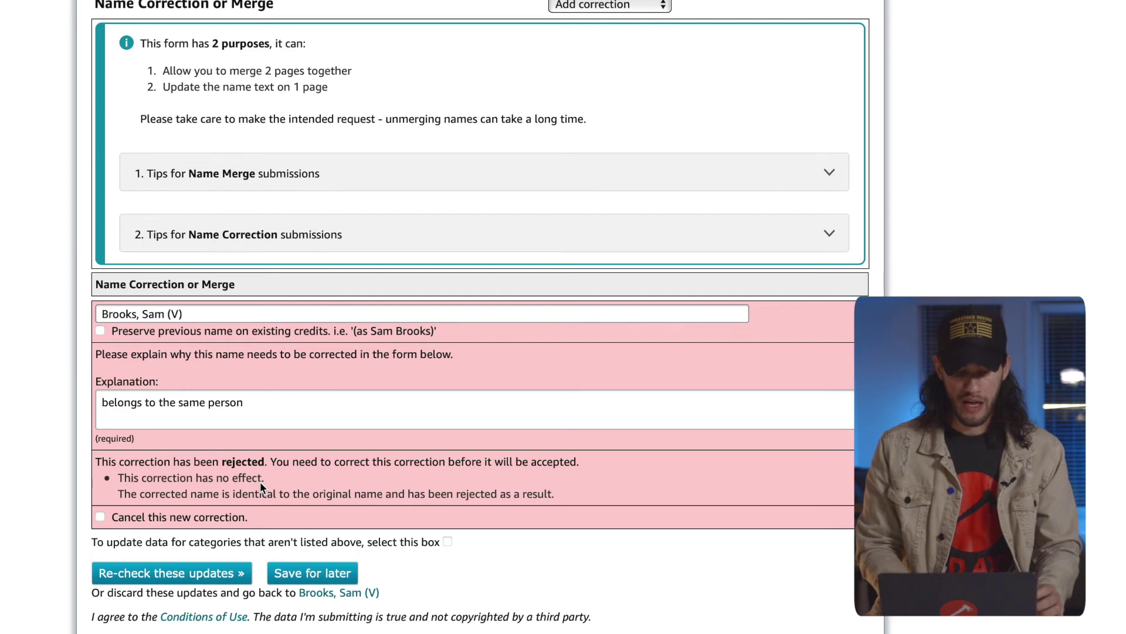
Step: Change the numeral in the corrected name to (III), re-check it, and acknowledge the warning about merging the two name pages
click(178, 313)
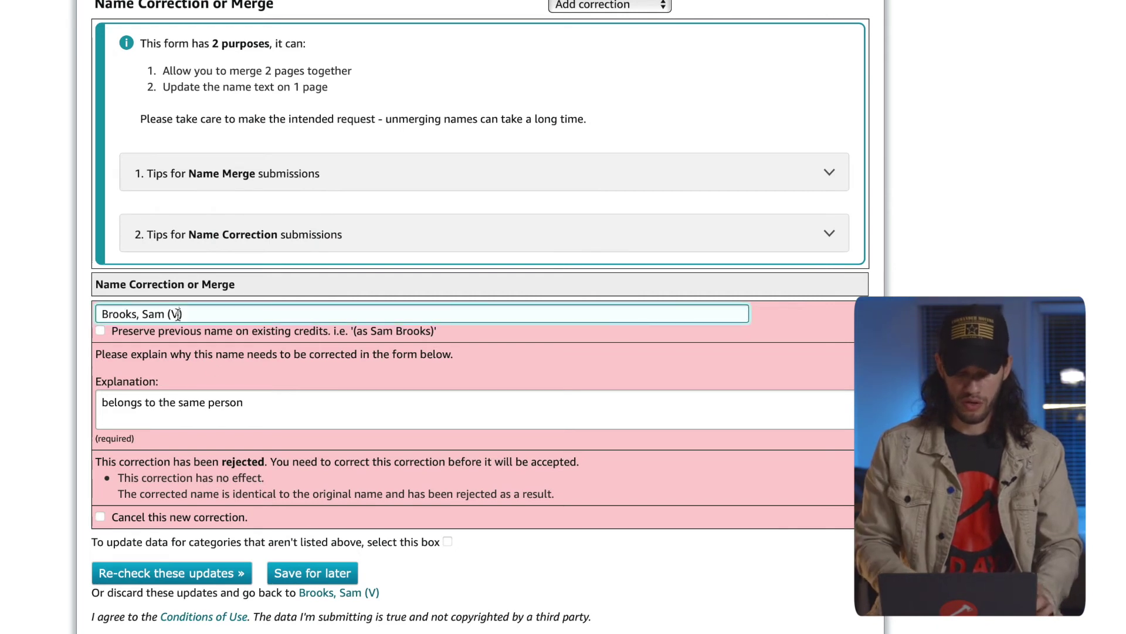
text(III)
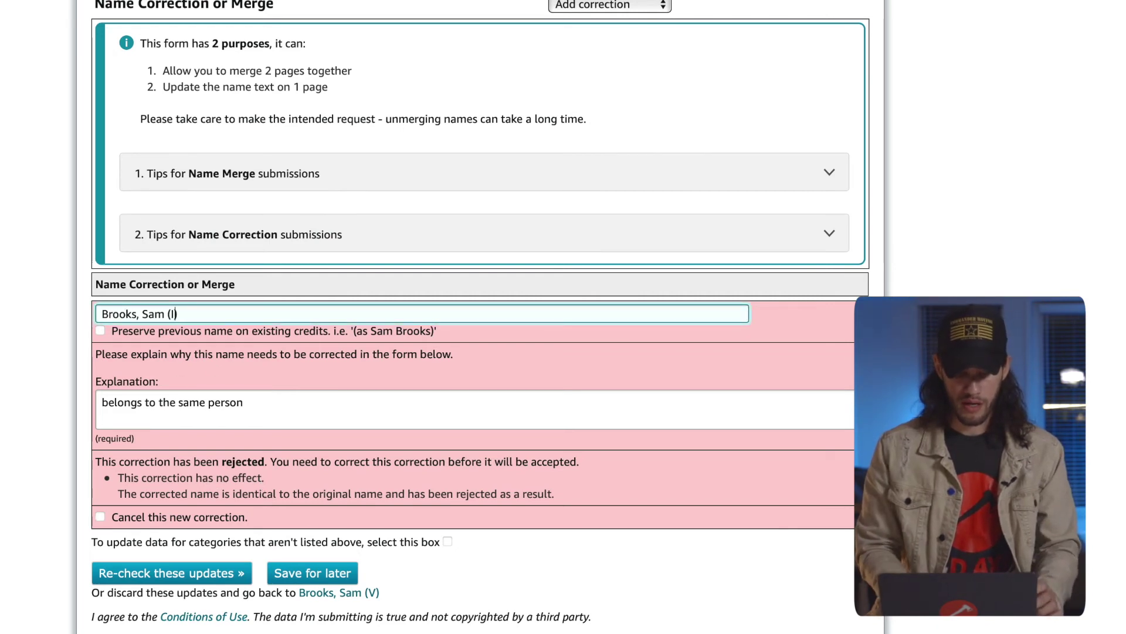
click(127, 573)
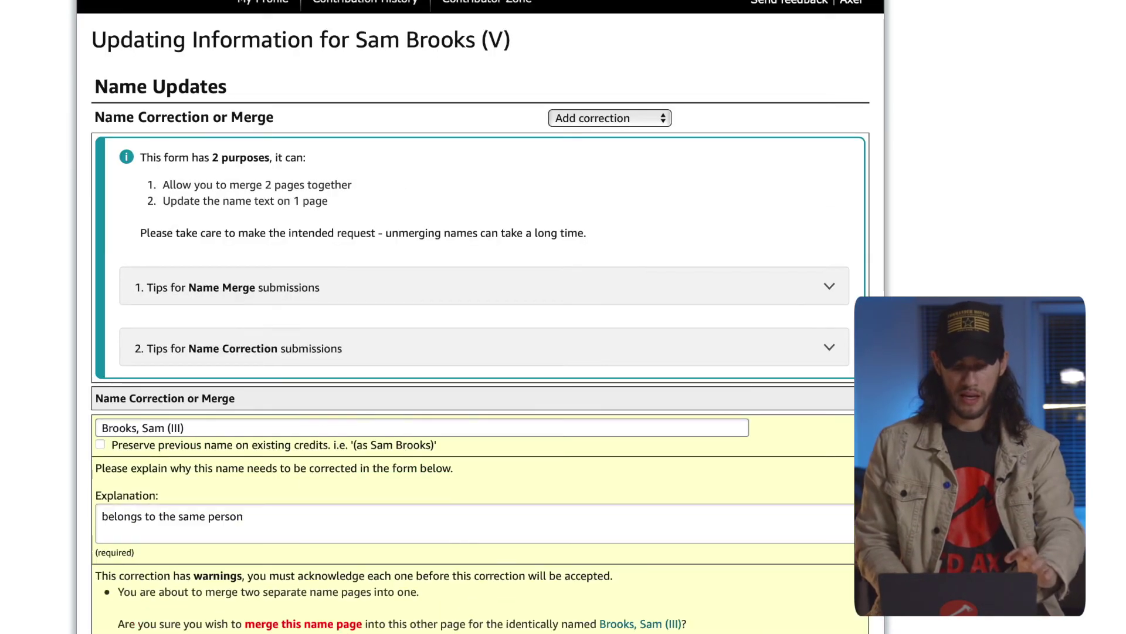
scroll(480, 317, down, 5)
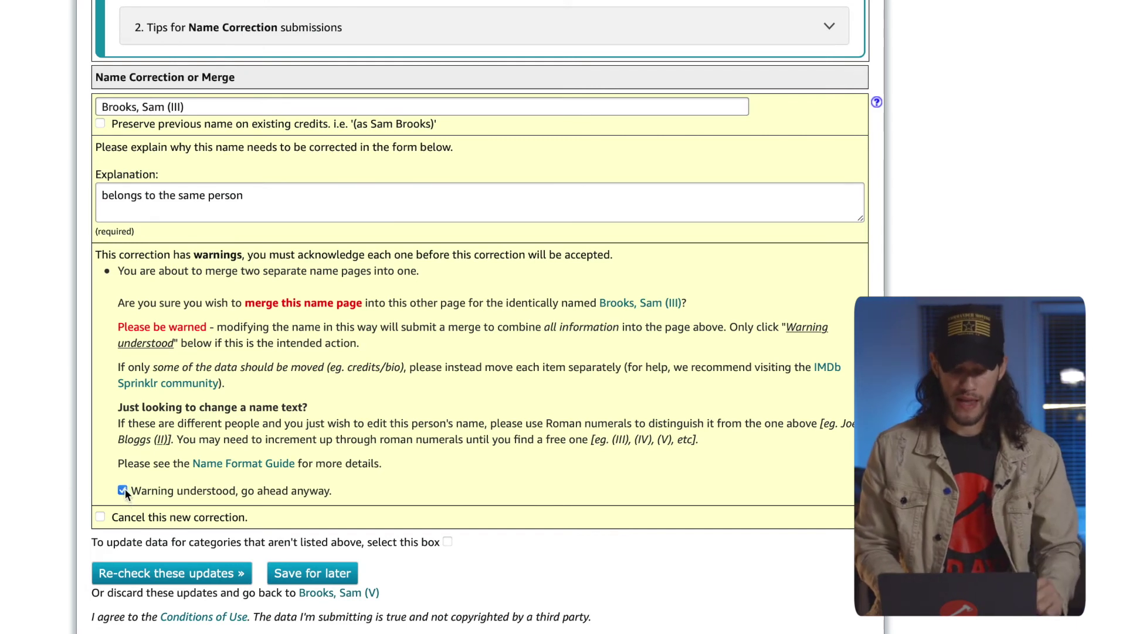
click(120, 581)
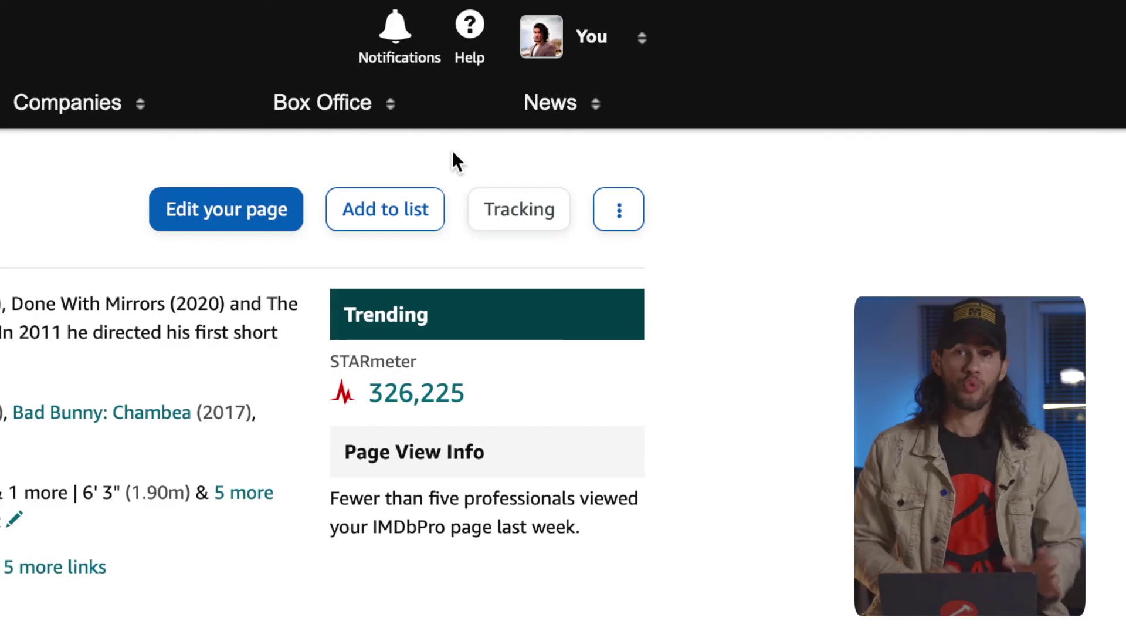
Step: Open the account's membership settings, view the IMDbPro plan options, and start the membership cancellation
click(589, 35)
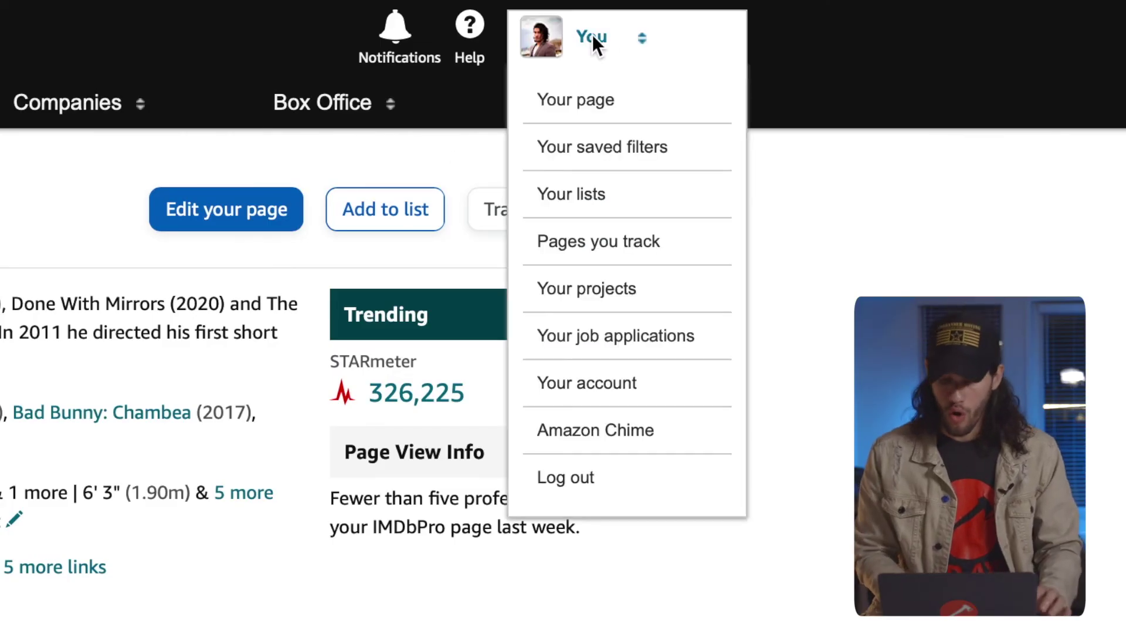
click(582, 386)
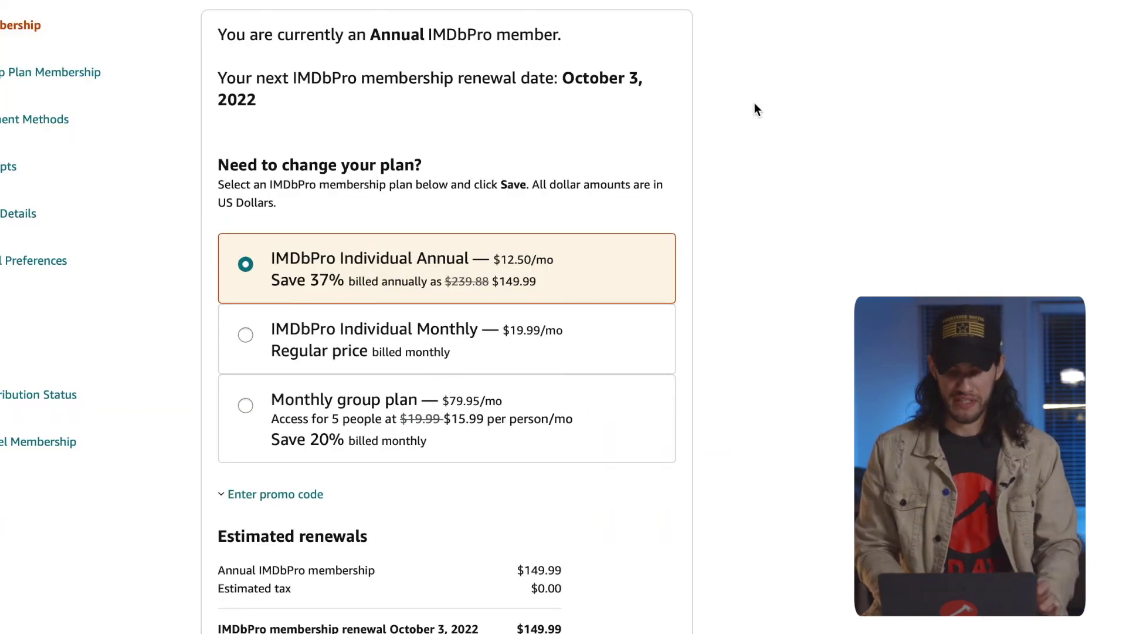
scroll(754, 110, down, 1)
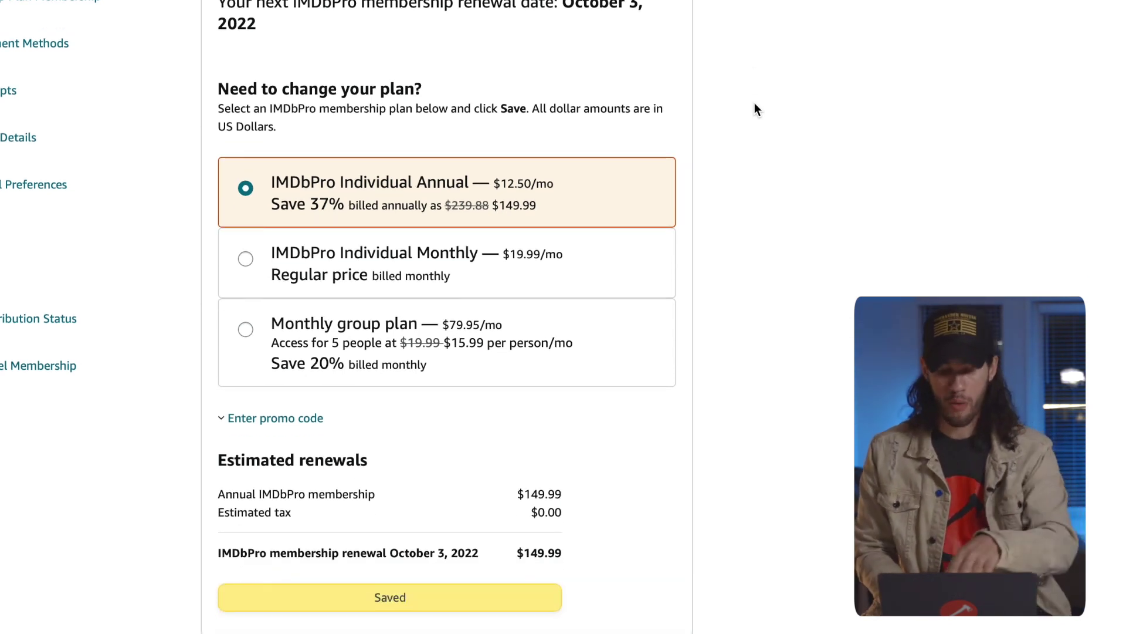
scroll(755, 110, down, 1)
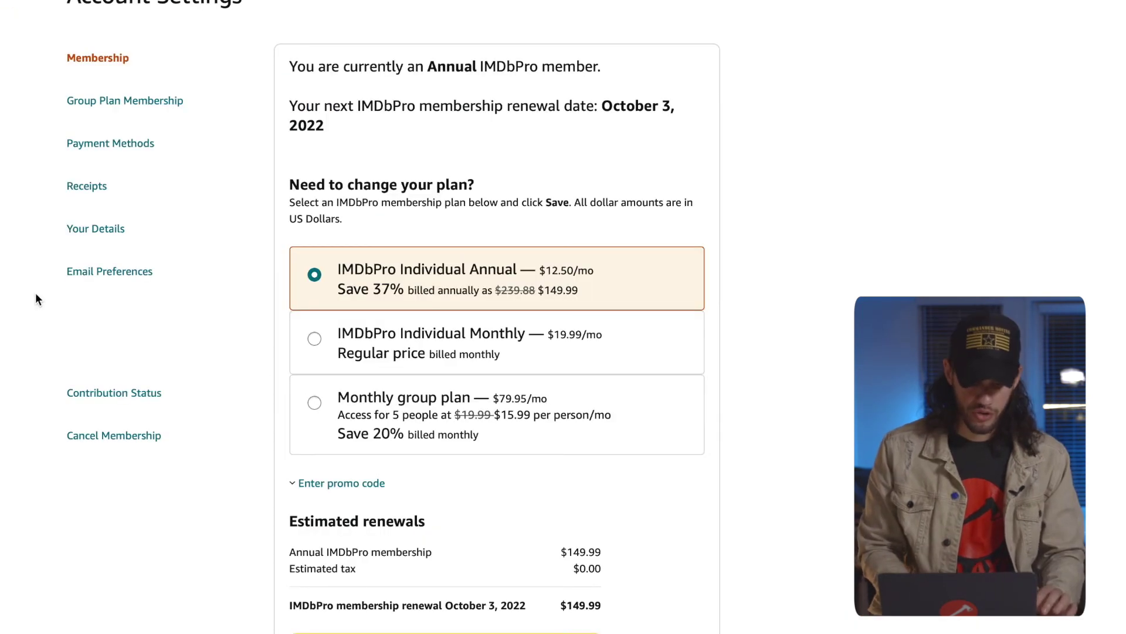
click(99, 436)
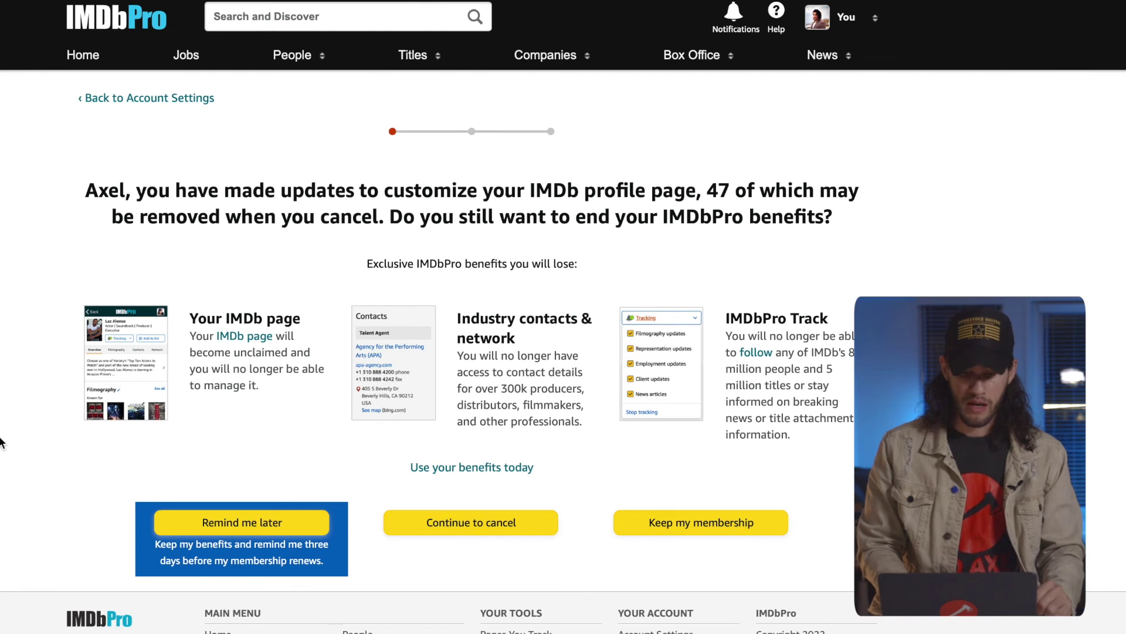